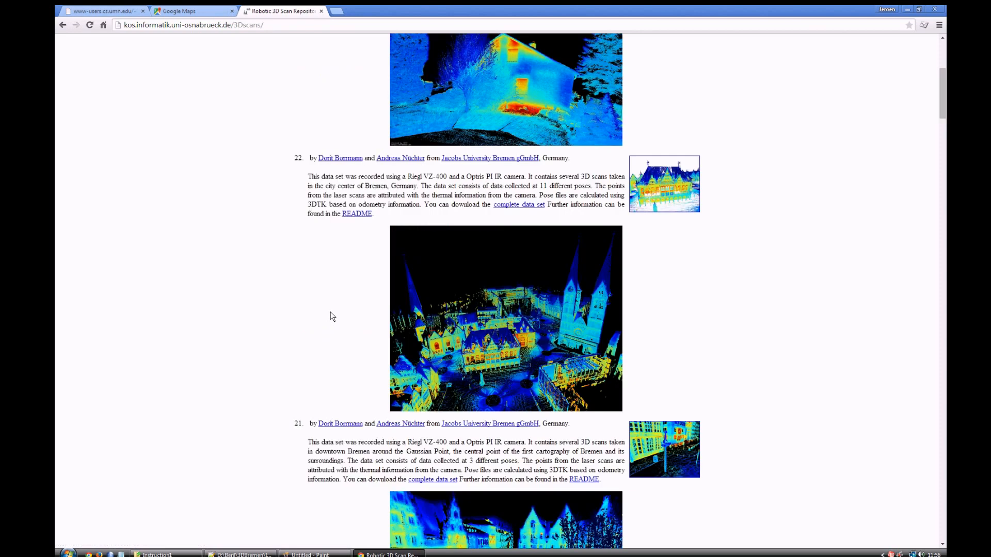
{"action": "scroll", "coordinate": [332, 316], "scroll_direction": "down", "scroll_amount": 1}
{"action": "scroll", "coordinate": [560, 306], "scroll_direction": "up", "scroll_amount": 1}
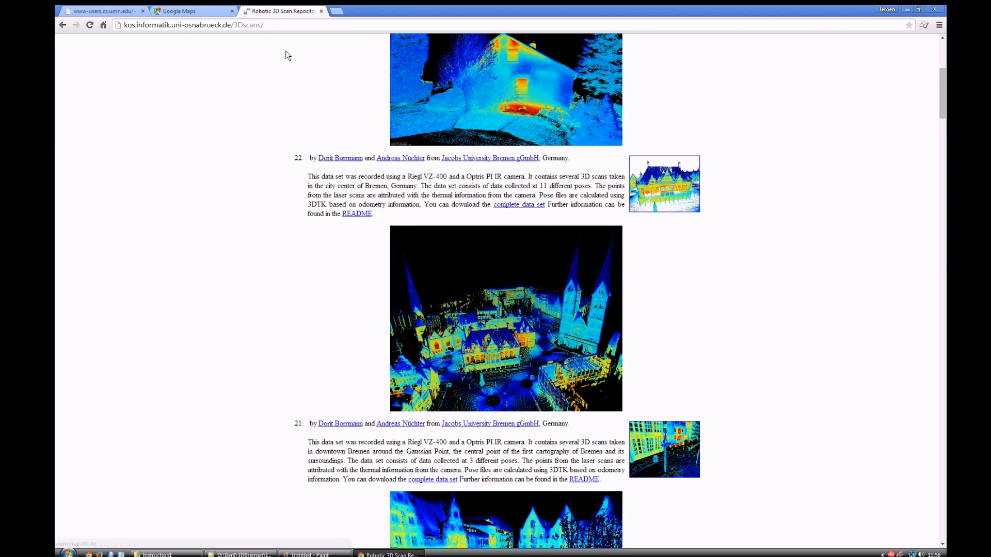
{"action": "left_click", "coordinate": [281, 26]}
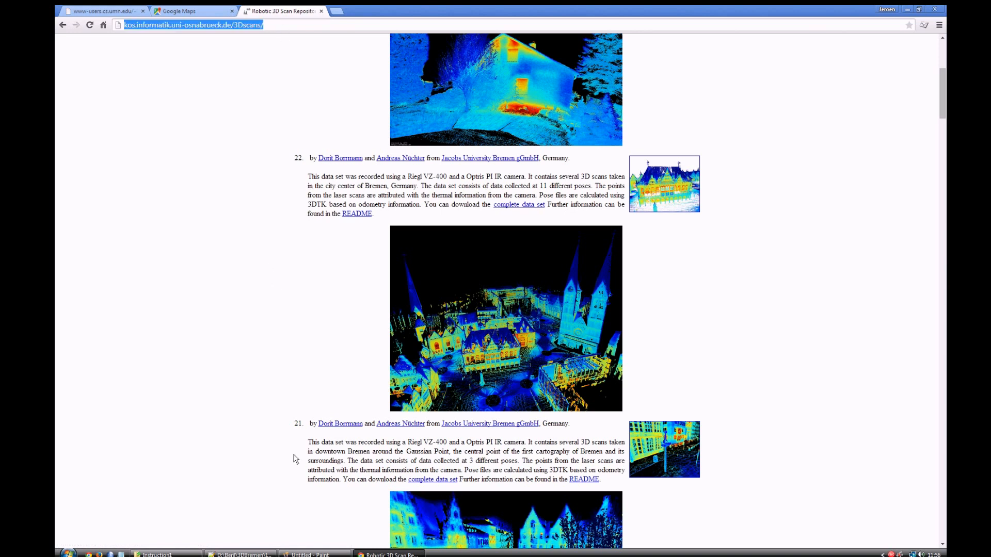
Step: Open the facade.ply mesh from the Instruction1 folder in MeshLab
{"action": "left_click", "coordinate": [166, 554]}
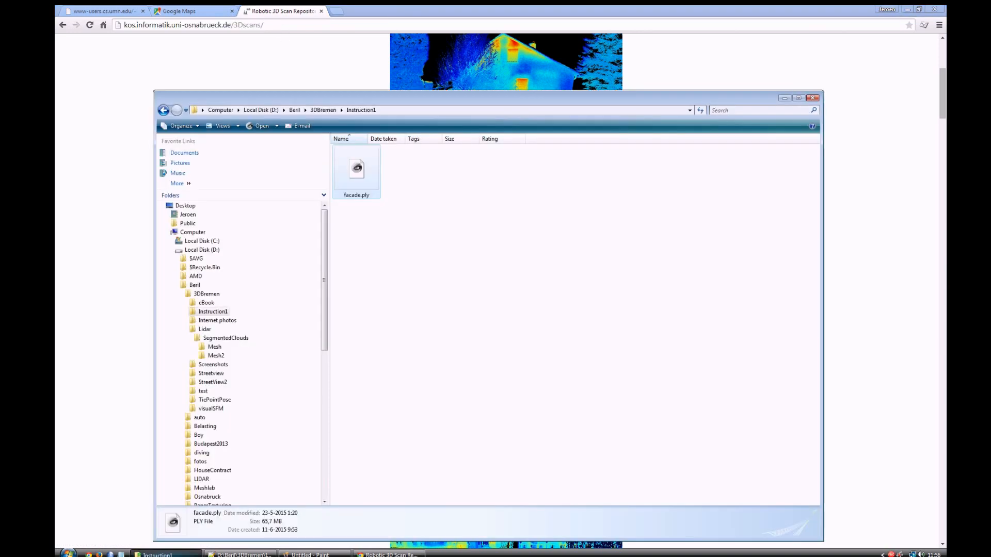
{"action": "double_click", "coordinate": [360, 187]}
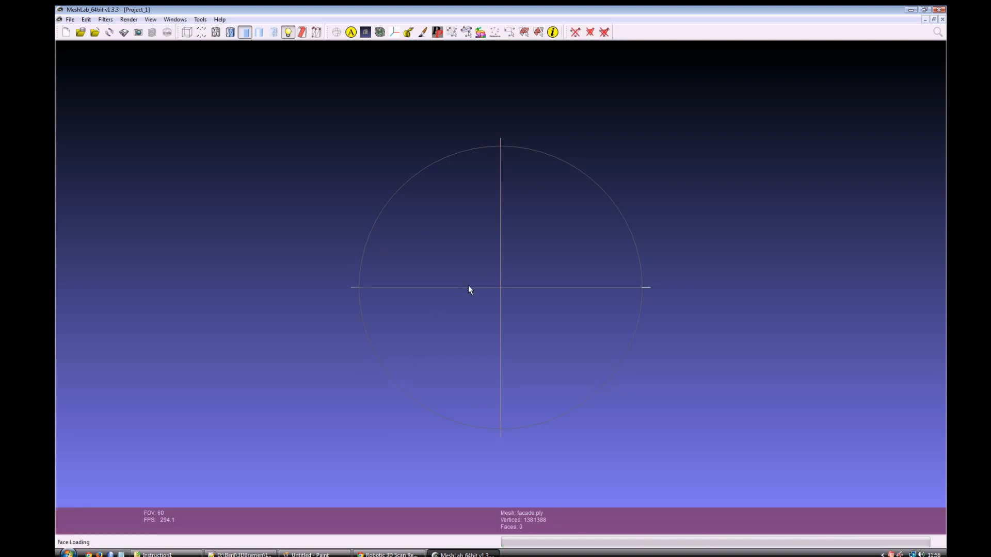
Step: Examine the mesh of the central building and its neighbouring facades from the front, both close up and as a whole
{"action": "left_click_drag", "start_coordinate": [491, 301], "coordinate": [497, 299]}
{"action": "scroll", "coordinate": [496, 301], "scroll_direction": "up", "scroll_amount": 6}
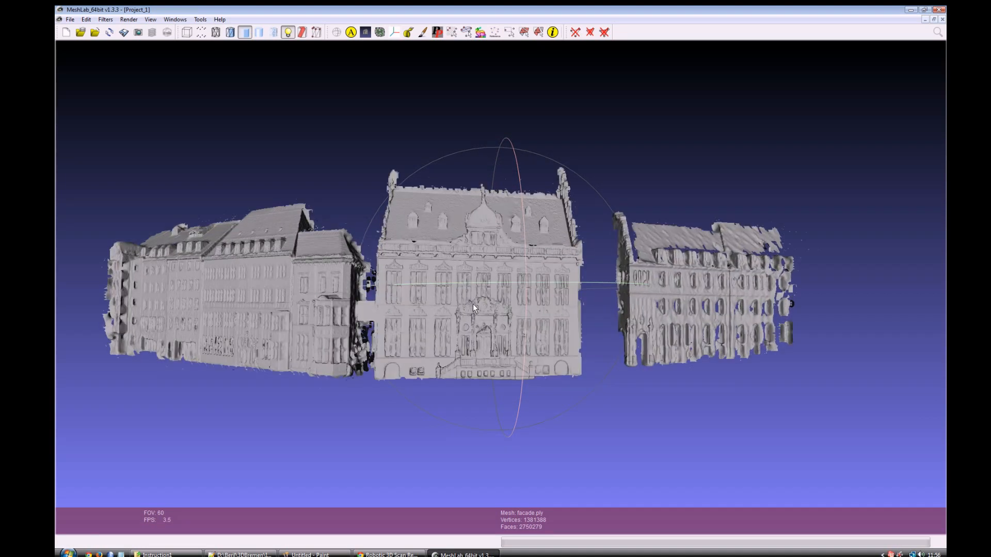
{"action": "middle_click_drag", "start_coordinate": [472, 304], "coordinate": [546, 308]}
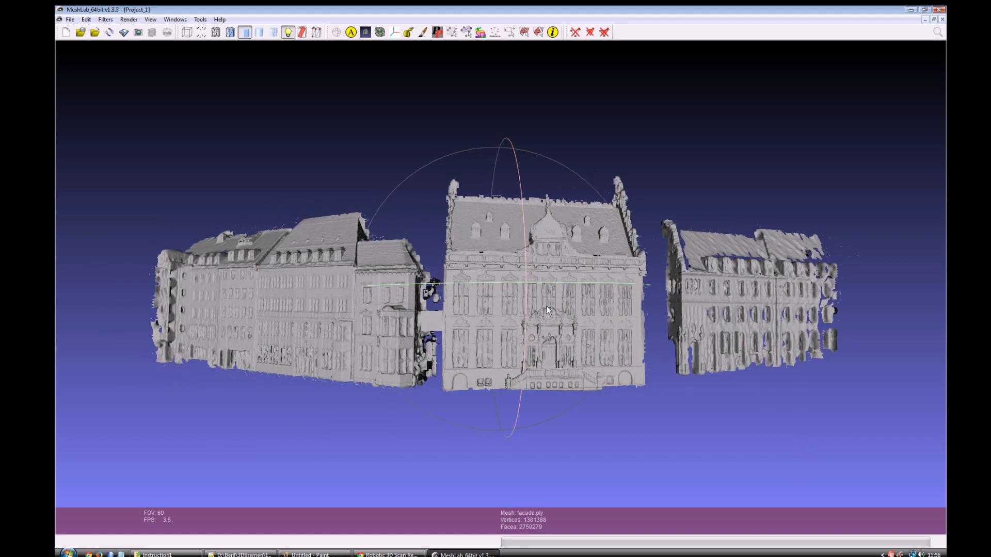
{"action": "scroll", "coordinate": [546, 305], "scroll_direction": "down", "scroll_amount": 2}
{"action": "scroll", "coordinate": [547, 305], "scroll_direction": "up", "scroll_amount": 5}
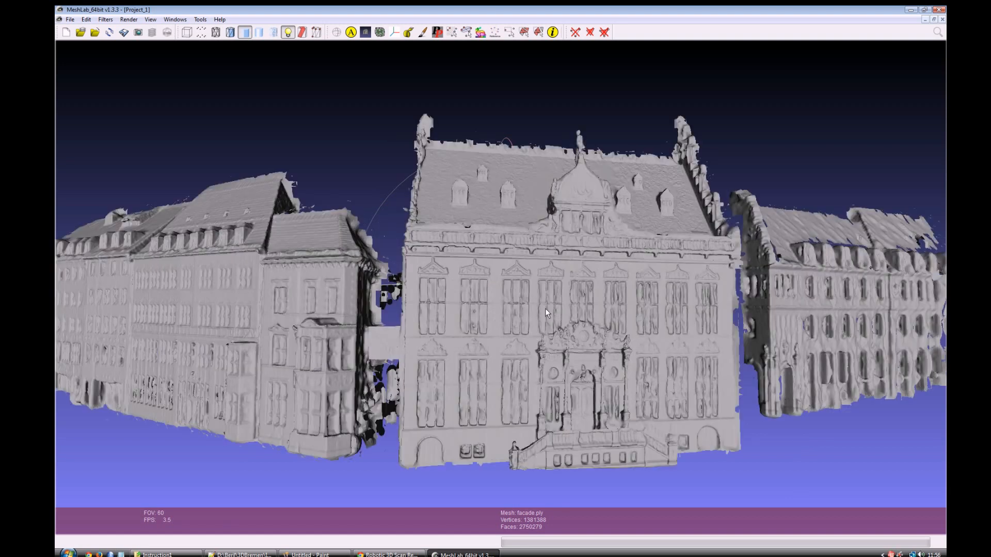
{"action": "scroll", "coordinate": [545, 309], "scroll_direction": "down", "scroll_amount": 3}
{"action": "left_click_drag", "start_coordinate": [497, 306], "coordinate": [503, 304]}
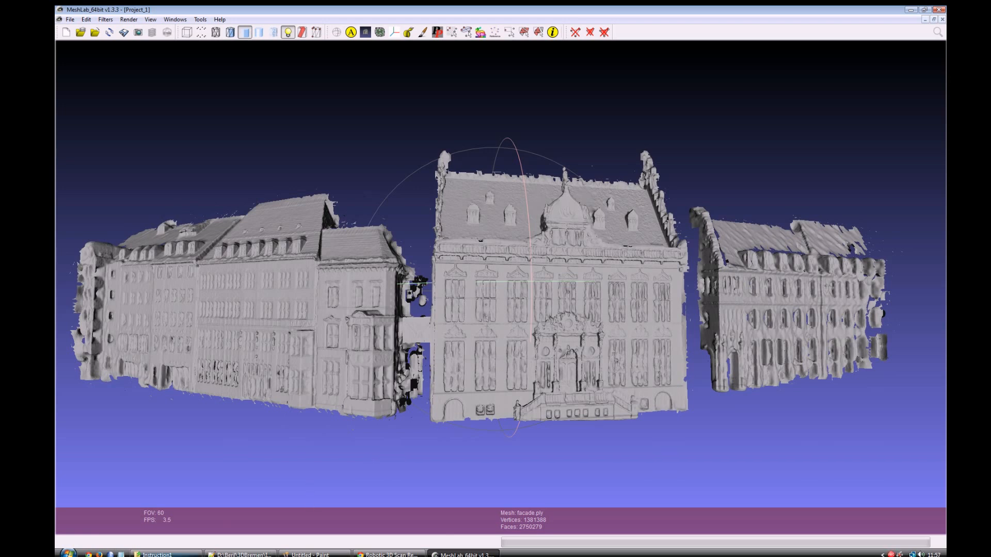
{"action": "left_click", "coordinate": [165, 554]}
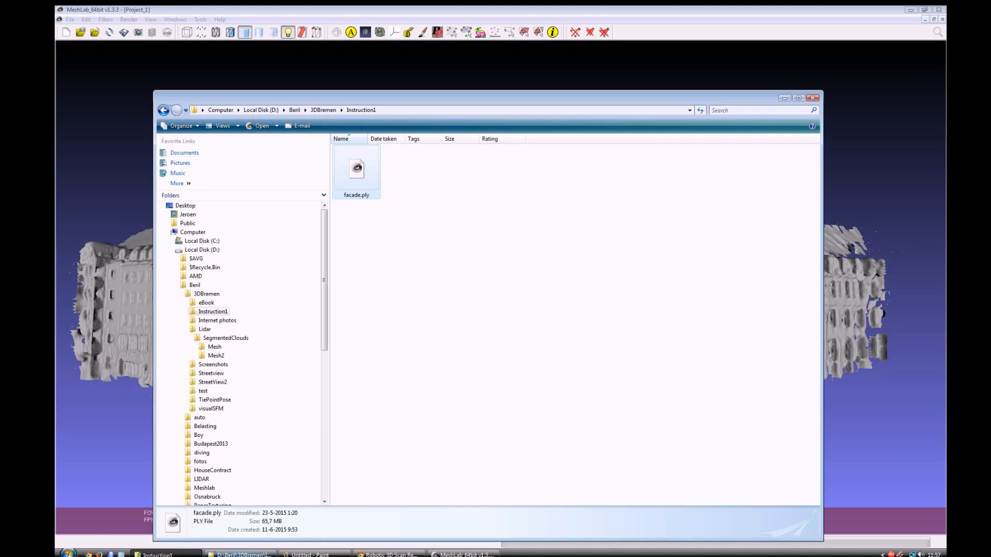
{"action": "left_click", "coordinate": [248, 10]}
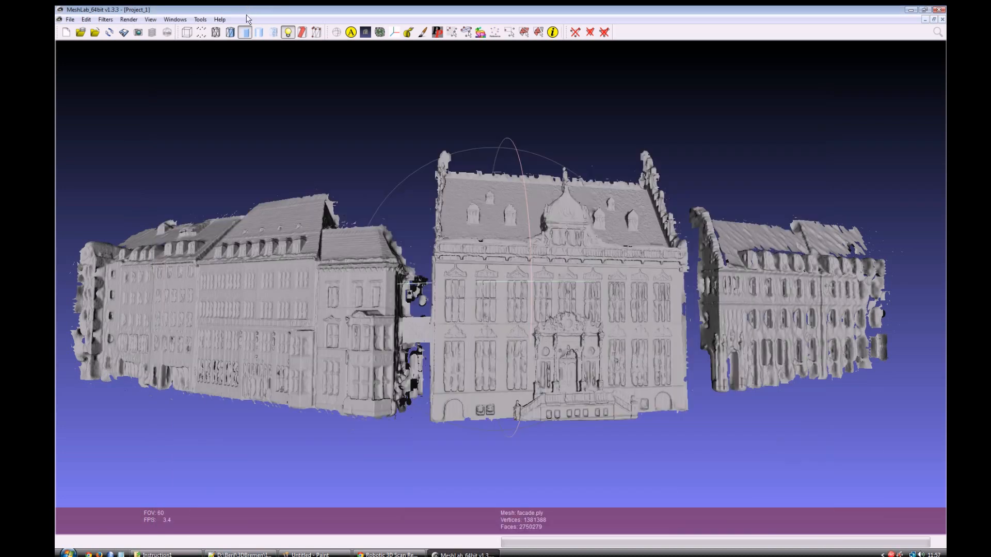
{"action": "left_click", "coordinate": [70, 19]}
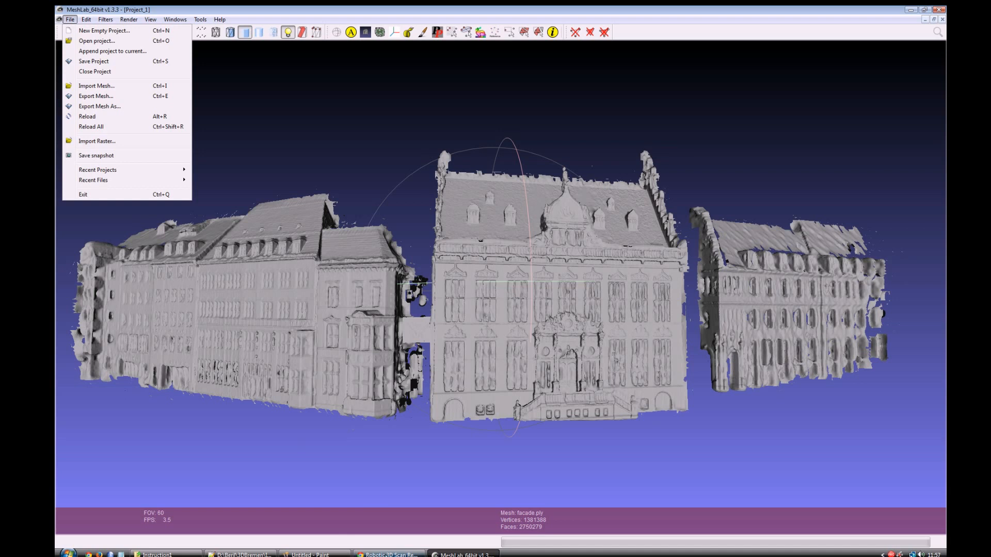
Step: Switch to Google Maps in the browser and open the street-level photo sphere on Bremen's Am Markt square, facing the modelled facades
{"action": "left_click", "coordinate": [390, 554]}
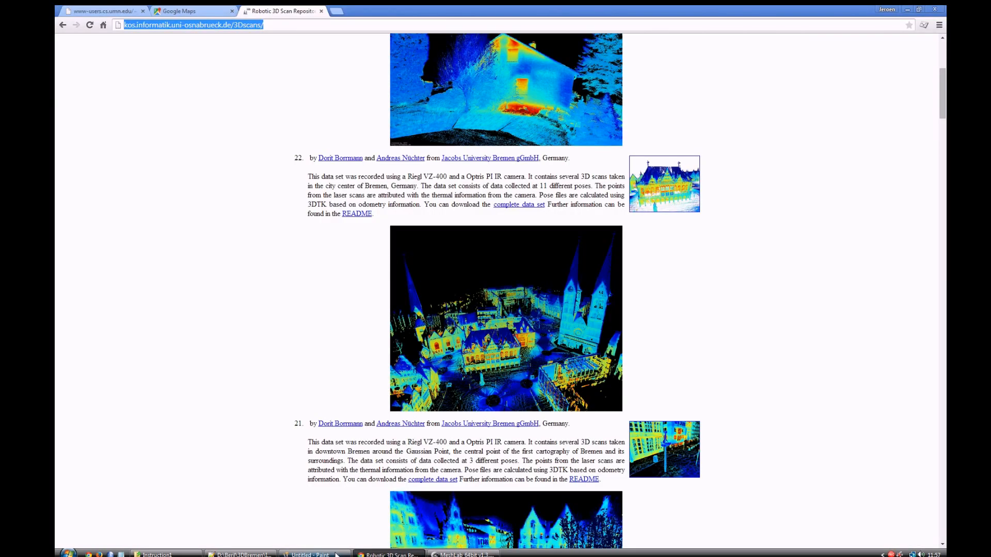
{"action": "left_click", "coordinate": [201, 10]}
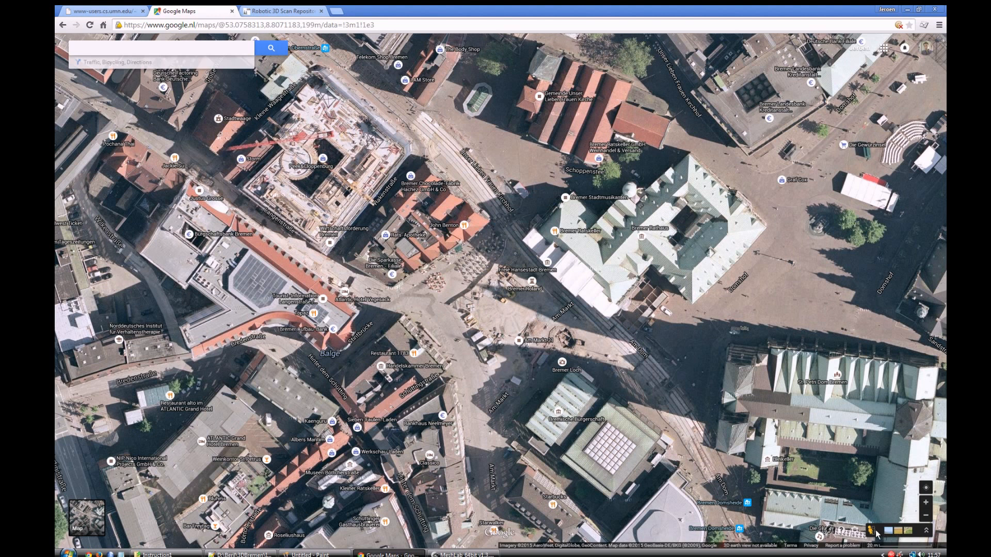
{"action": "left_click_drag", "start_coordinate": [875, 534], "coordinate": [506, 298]}
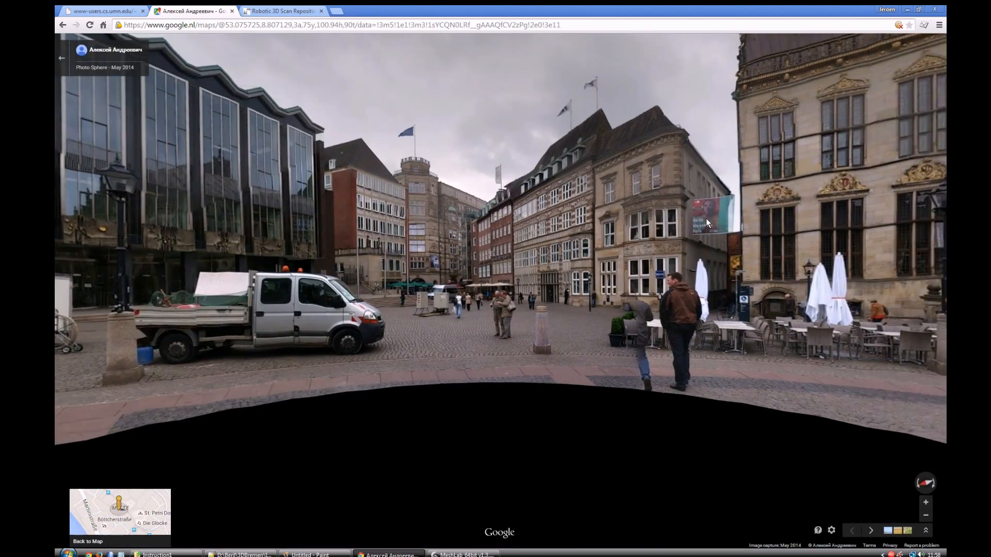
{"action": "left_click_drag", "start_coordinate": [706, 218], "coordinate": [465, 253]}
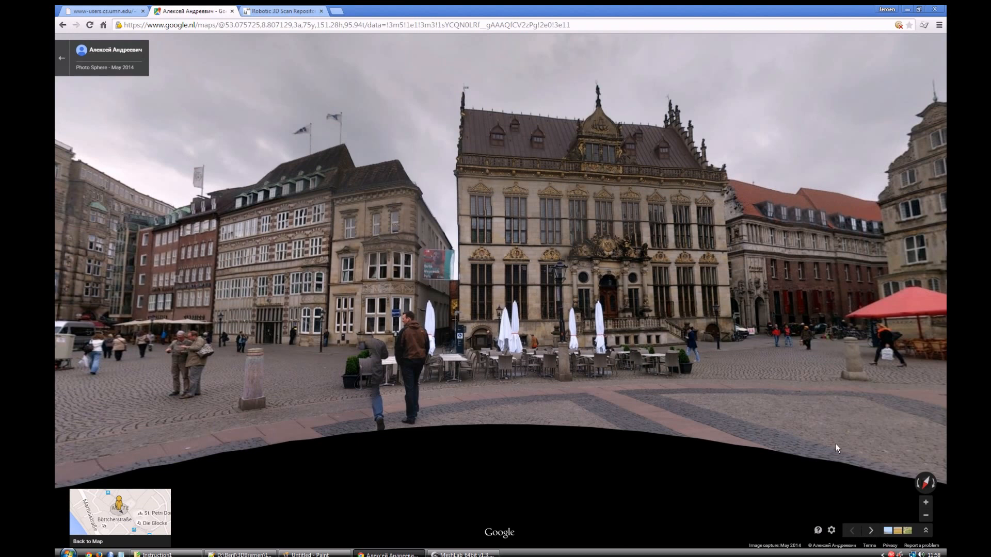
Step: Show the street-level view full screen and paste a screenshot of it into Paint
{"action": "key", "text": "F11"}
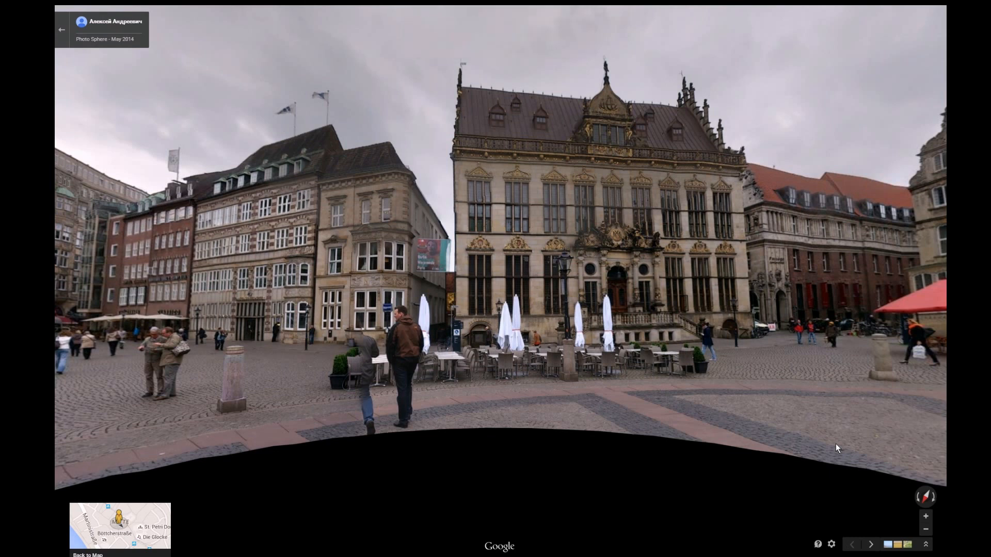
{"action": "key", "text": "super"}
{"action": "left_click", "coordinate": [314, 555]}
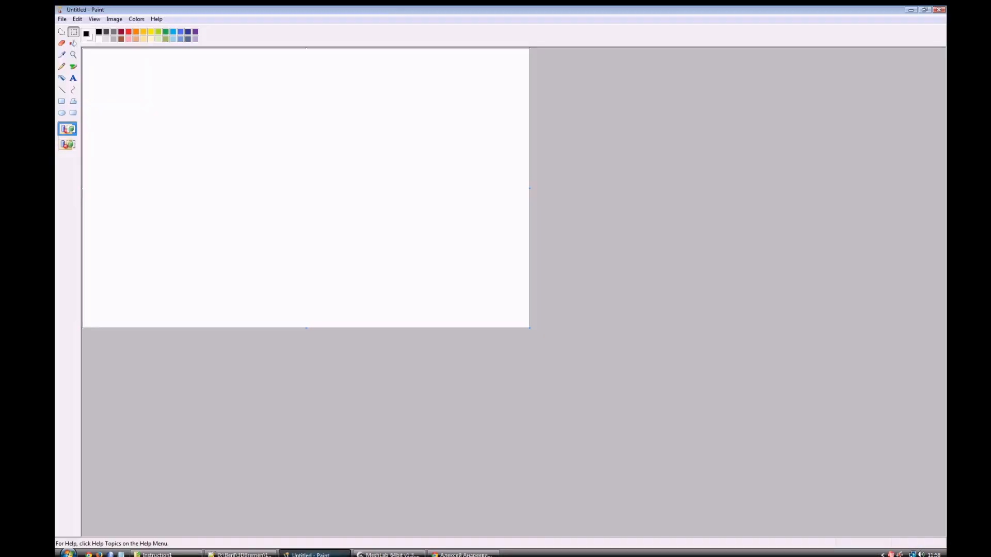
{"action": "key", "text": "ctrl+v"}
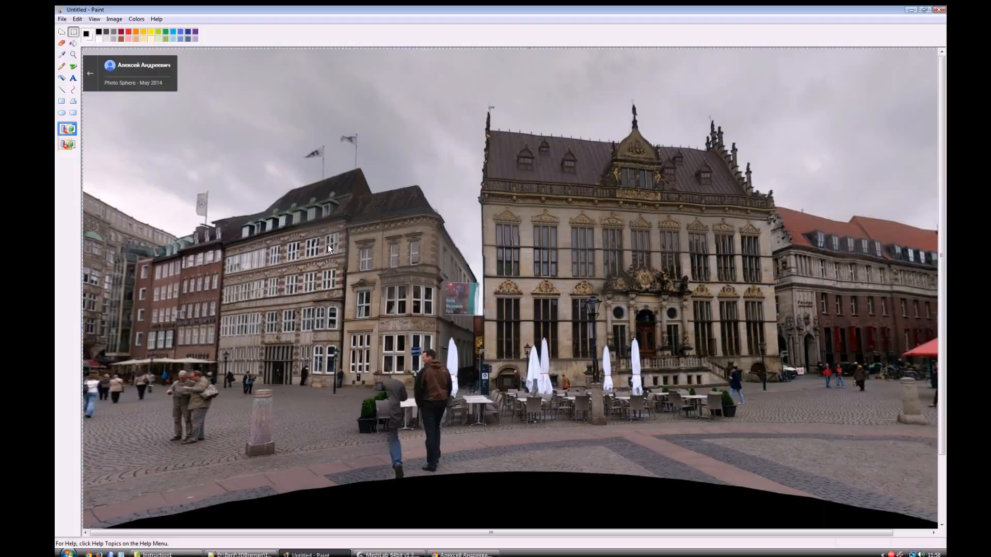
Step: Save the pasted screenshot as Streetview.jpg in the Instruction1 folder
{"action": "left_click", "coordinate": [62, 19]}
{"action": "left_click", "coordinate": [83, 61]}
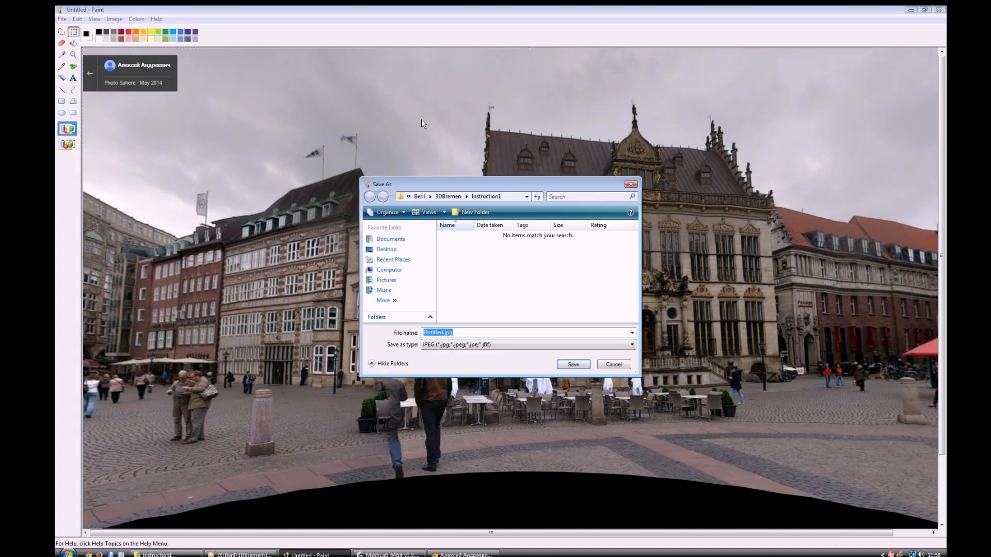
{"action": "key", "text": "Right"}
{"action": "key", "text": "Left"}
{"action": "key", "text": "Left"}
{"action": "key", "text": "Left"}
{"action": "key", "text": "Left"}
{"action": "key", "text": "shift+Home"}
{"action": "type", "text": "Streetview"}
{"action": "key", "text": "Return"}
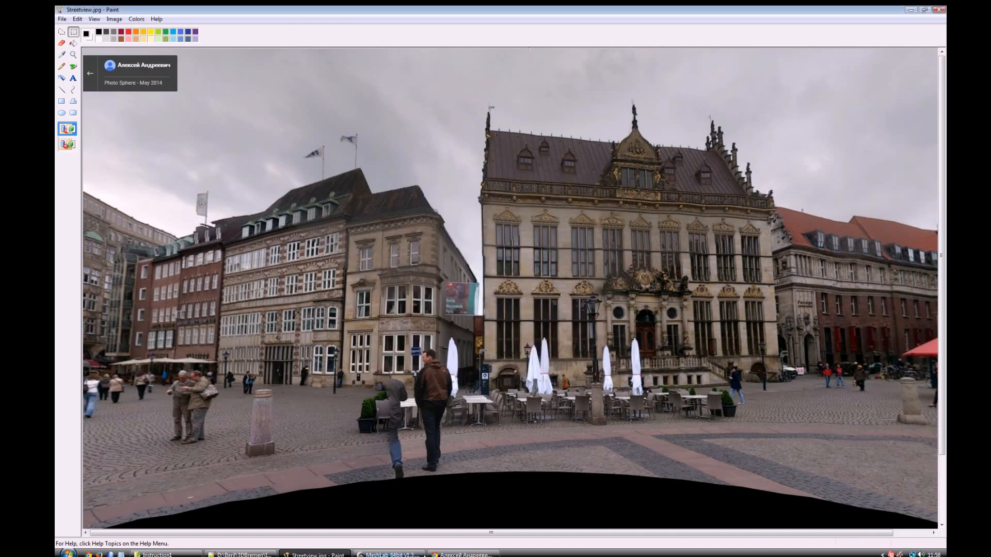
Step: Switch back to MeshLab and import Streetview.jpg as a raster into the project
{"action": "left_click", "coordinate": [390, 555]}
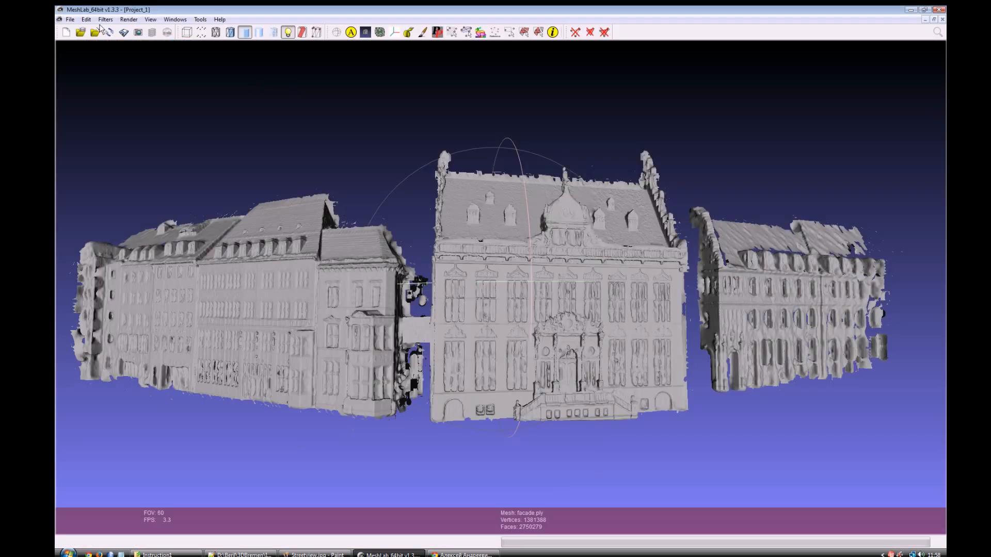
{"action": "left_click", "coordinate": [69, 19]}
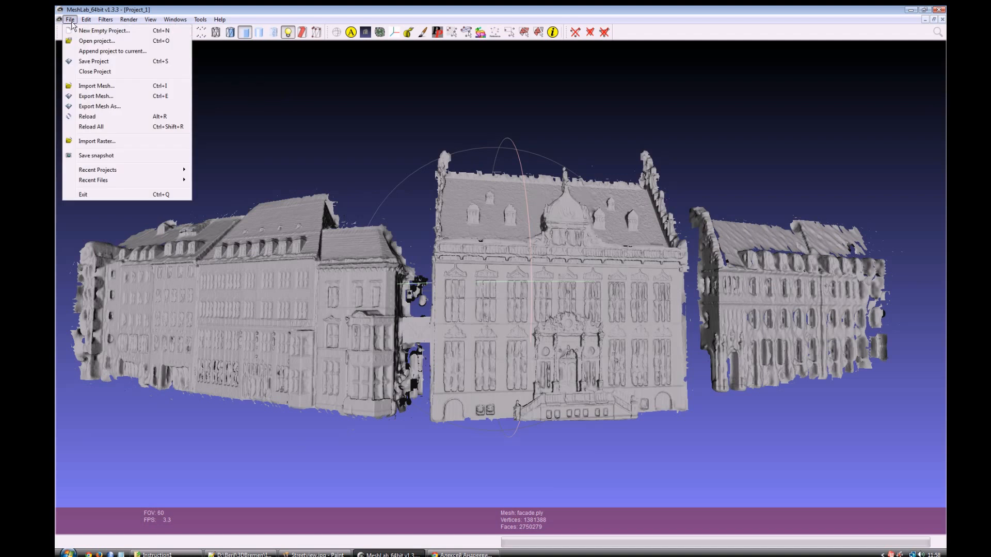
{"action": "left_click", "coordinate": [120, 140]}
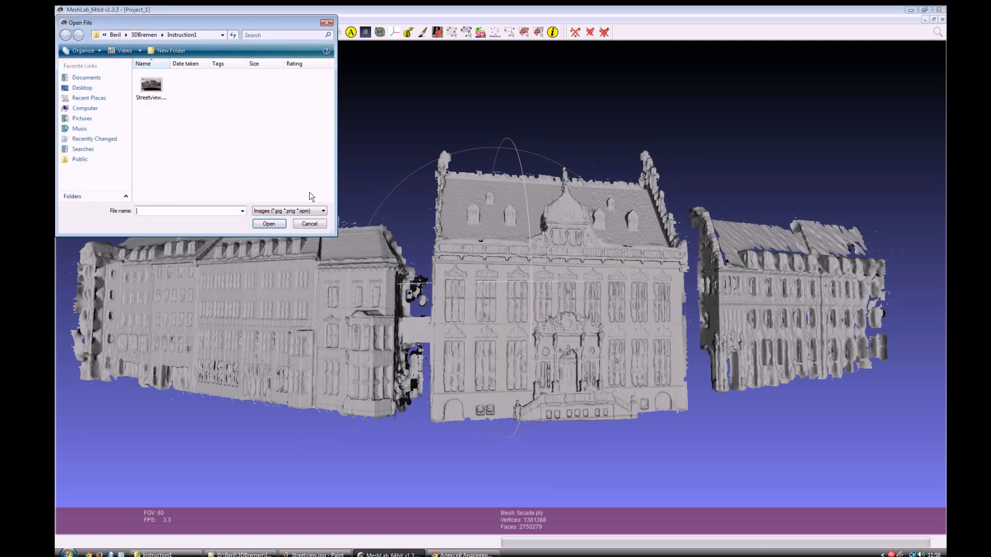
{"action": "double_click", "coordinate": [154, 89]}
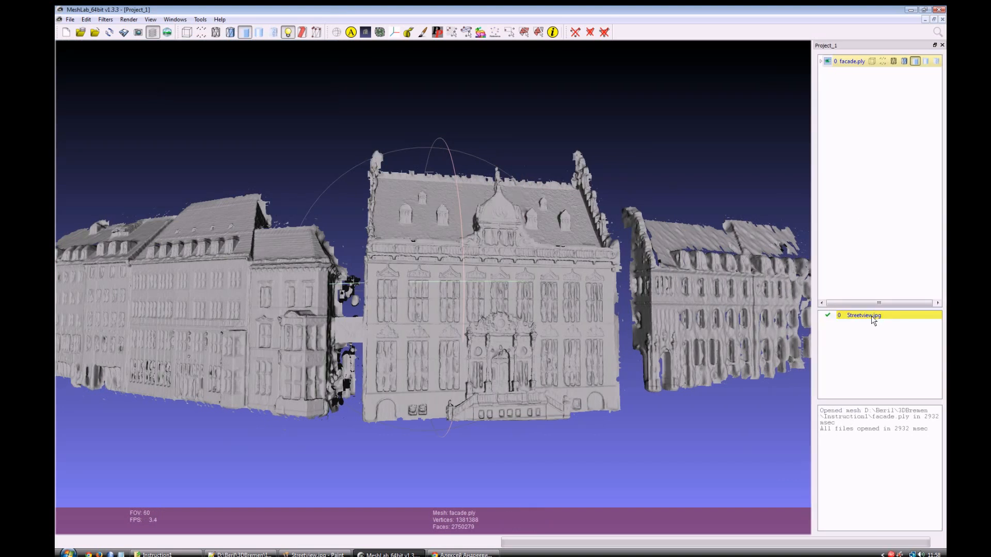
Step: Display the Streetview.jpg raster over the scene and reset the view to bring the facade mesh back beneath it
{"action": "left_click", "coordinate": [167, 33]}
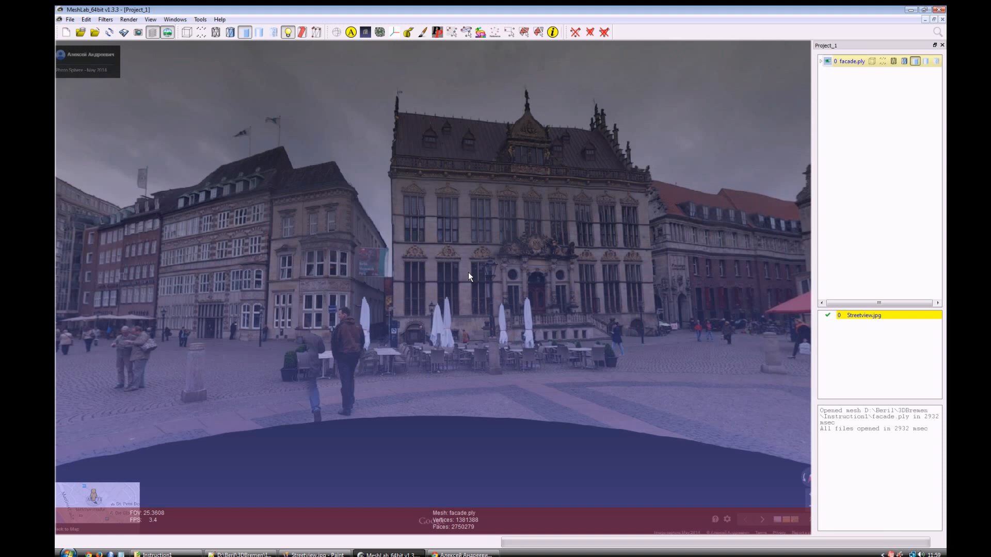
{"action": "scroll", "coordinate": [473, 270], "scroll_direction": "down", "scroll_amount": 2}
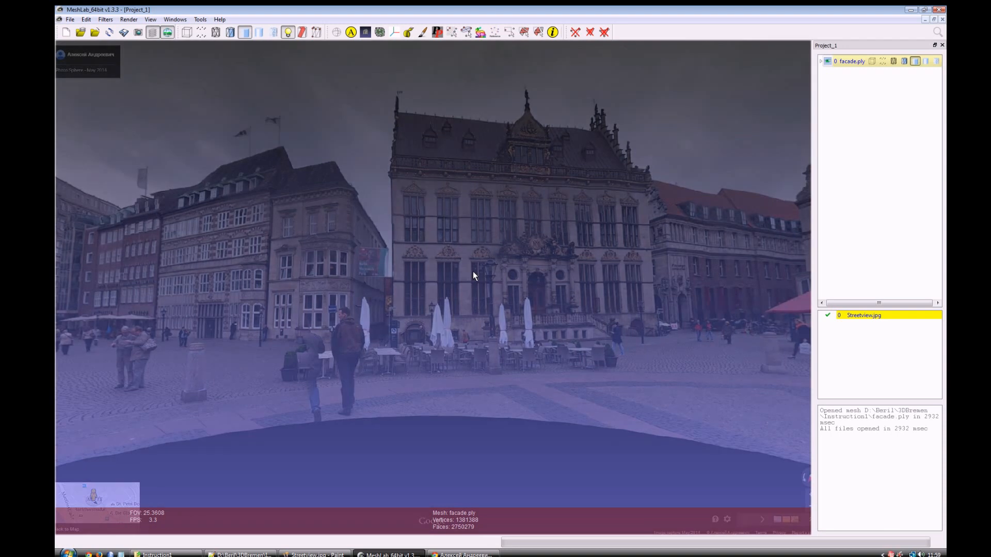
{"action": "key", "text": "ctrl+h"}
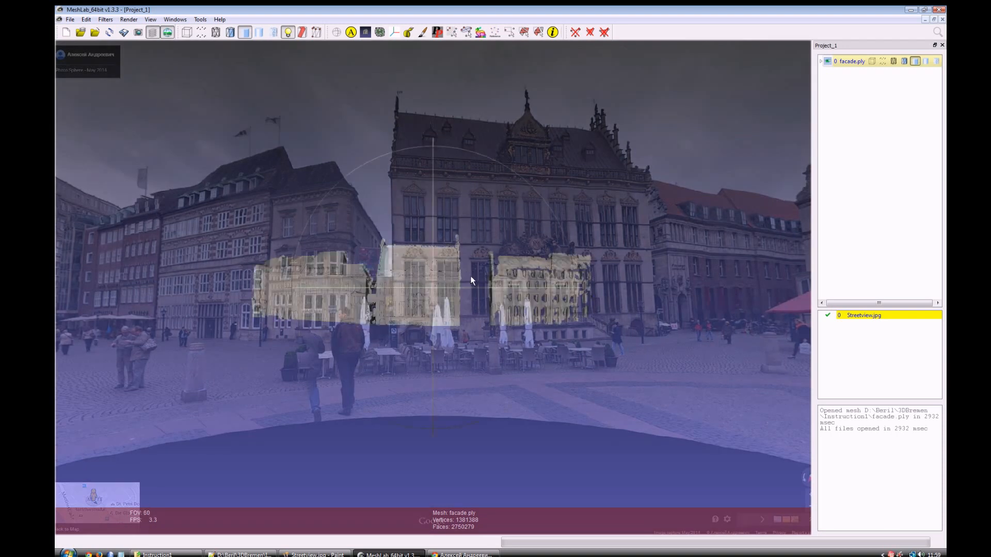
Step: Rotate, shift and enlarge the facade mesh in the view to roughly match the buildings in the Streetview.jpg photo
{"action": "left_click_drag", "start_coordinate": [470, 276], "coordinate": [429, 275]}
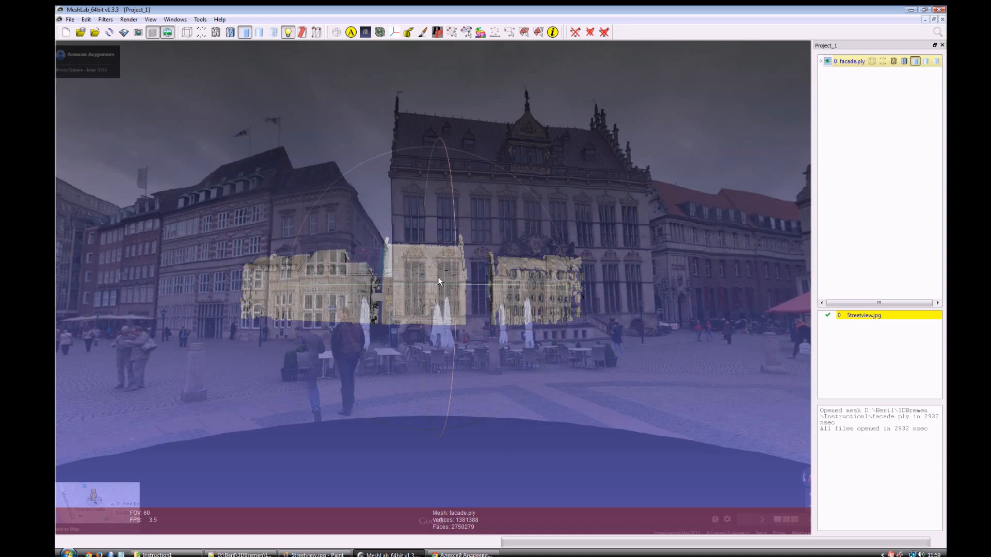
{"action": "left_click_drag", "start_coordinate": [445, 289], "coordinate": [457, 281]}
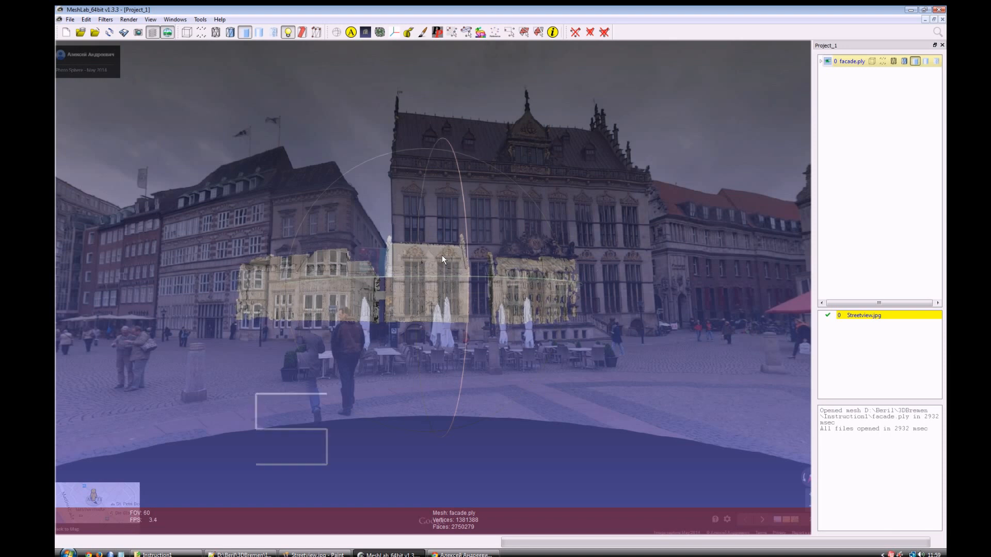
{"action": "left_click_drag", "start_coordinate": [445, 221], "coordinate": [473, 508], "text": "shift"}
{"action": "left_click_drag", "start_coordinate": [439, 240], "coordinate": [461, 390], "text": "shift"}
{"action": "scroll", "coordinate": [469, 426], "scroll_direction": "up", "scroll_amount": 5}
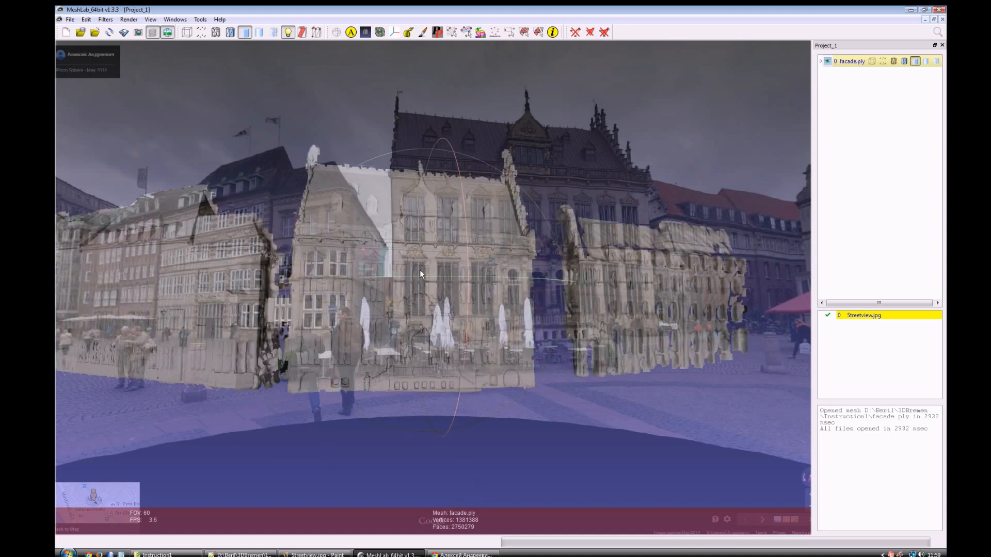
{"action": "middle_click_drag", "start_coordinate": [419, 270], "coordinate": [493, 229]}
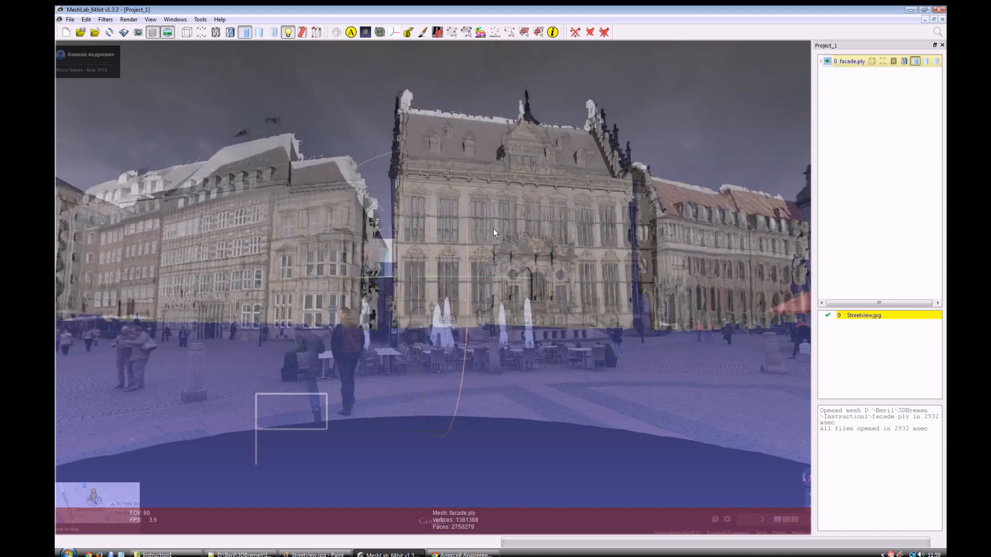
{"action": "left_click_drag", "start_coordinate": [253, 122], "coordinate": [242, 122]}
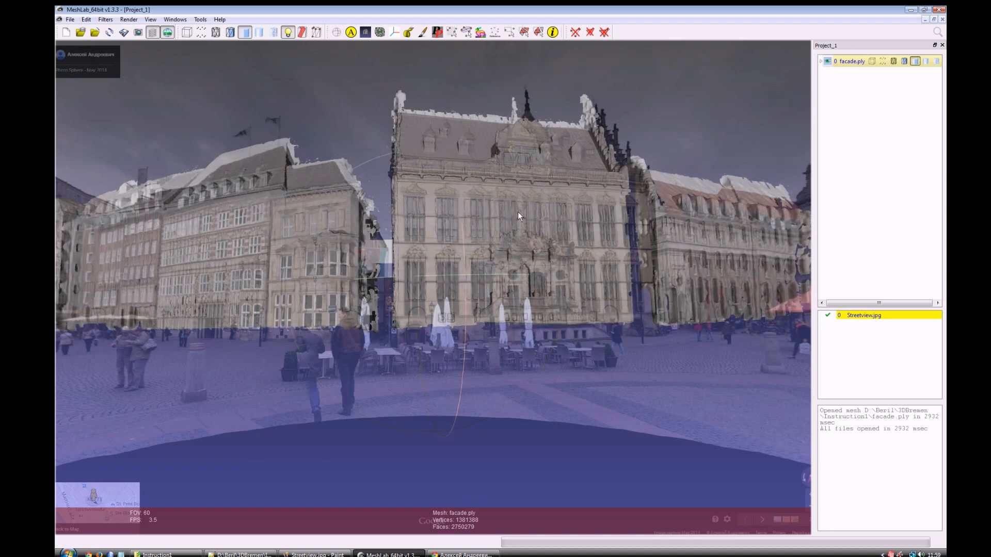
{"action": "left_click_drag", "start_coordinate": [543, 218], "coordinate": [543, 223], "text": "ctrl"}
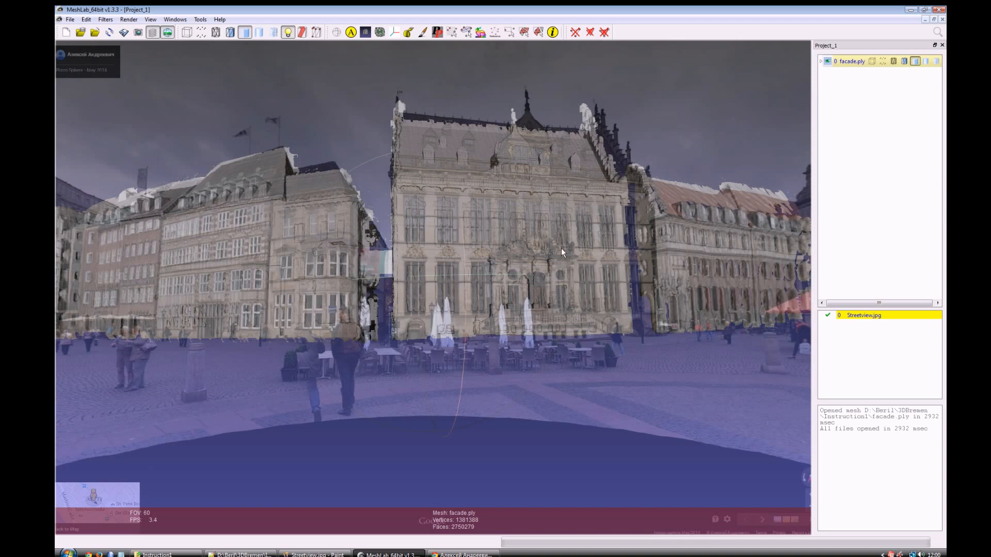
Step: Widen the camera's field of view to about 69.6 to match the mesh's perspective to the photo
{"action": "scroll", "coordinate": [562, 251], "scroll_direction": "up", "scroll_amount": 2, "text": "shift"}
{"action": "scroll", "coordinate": [561, 251], "scroll_direction": "down", "scroll_amount": 4, "text": "shift"}
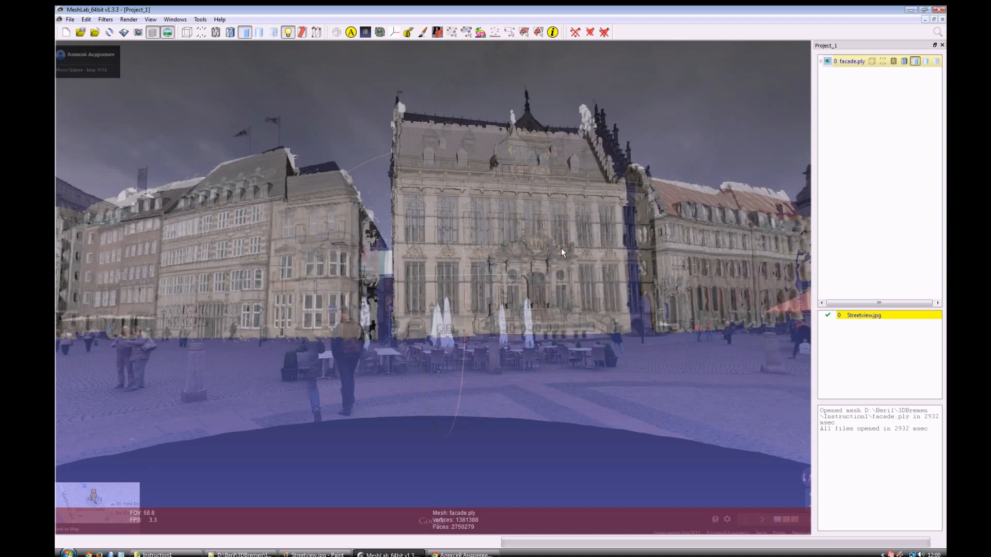
{"action": "scroll", "coordinate": [561, 249], "scroll_direction": "down", "scroll_amount": 4, "text": "shift"}
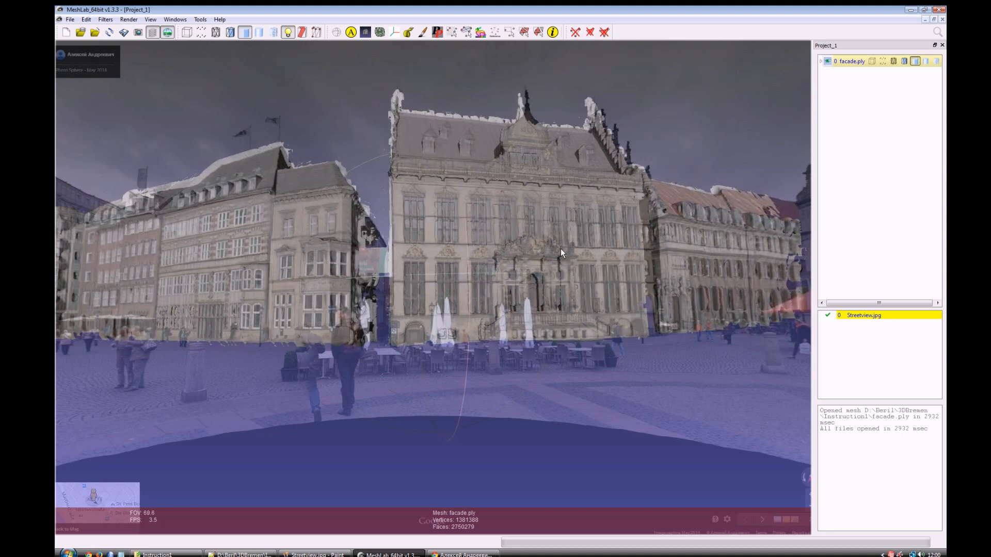
Step: Widen the camera's field of view to about 70.8 to refine the facade mesh's fit to the photo
{"action": "scroll", "coordinate": [561, 251], "scroll_direction": "down", "scroll_amount": 1, "text": "shift"}
{"action": "scroll", "coordinate": [560, 249], "scroll_direction": "down", "scroll_amount": 3, "text": "shift"}
{"action": "scroll", "coordinate": [561, 248], "scroll_direction": "up", "scroll_amount": 3, "text": "shift"}
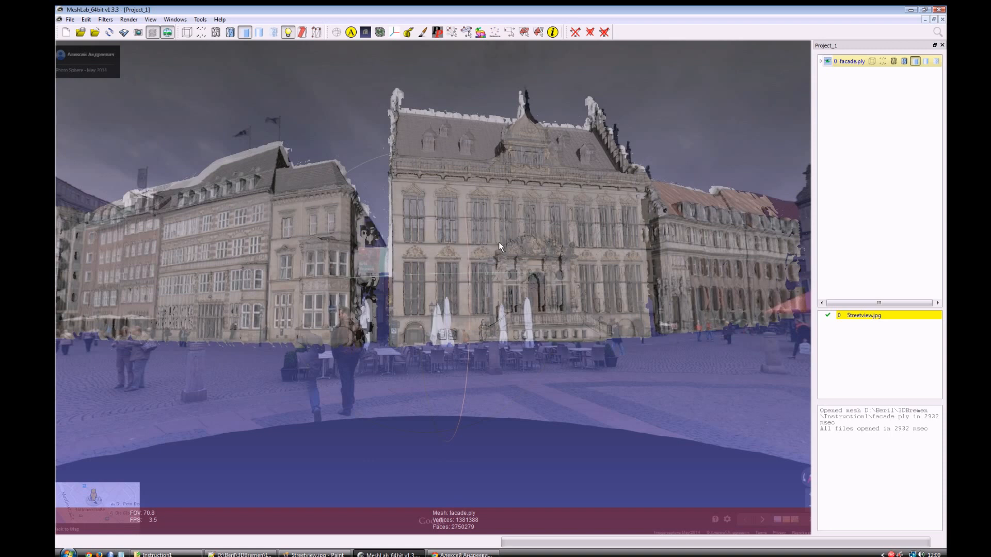
Step: Fade the Streetview.jpg raster in and out over the facade mesh to compare the alignment of the buildings
{"action": "scroll", "coordinate": [502, 247], "scroll_direction": "up", "scroll_amount": 4}
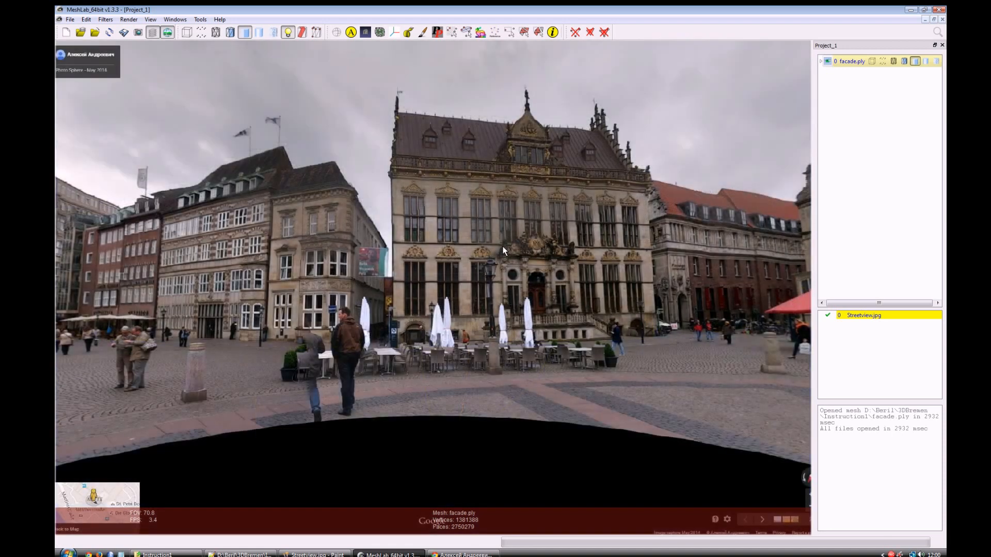
{"action": "scroll", "coordinate": [502, 246], "scroll_direction": "down", "scroll_amount": 4}
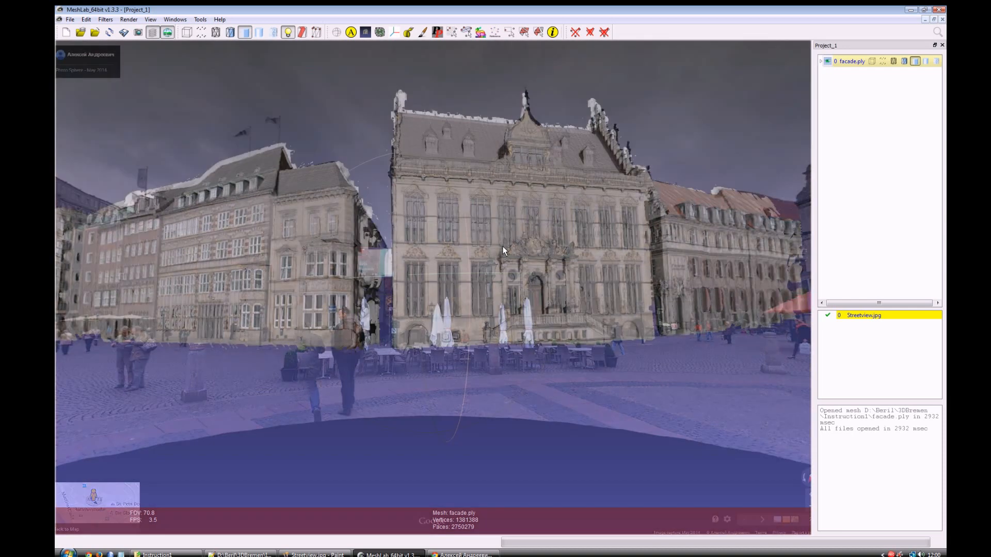
{"action": "scroll", "coordinate": [502, 246], "scroll_direction": "up", "scroll_amount": 2}
{"action": "scroll", "coordinate": [503, 246], "scroll_direction": "down", "scroll_amount": 4}
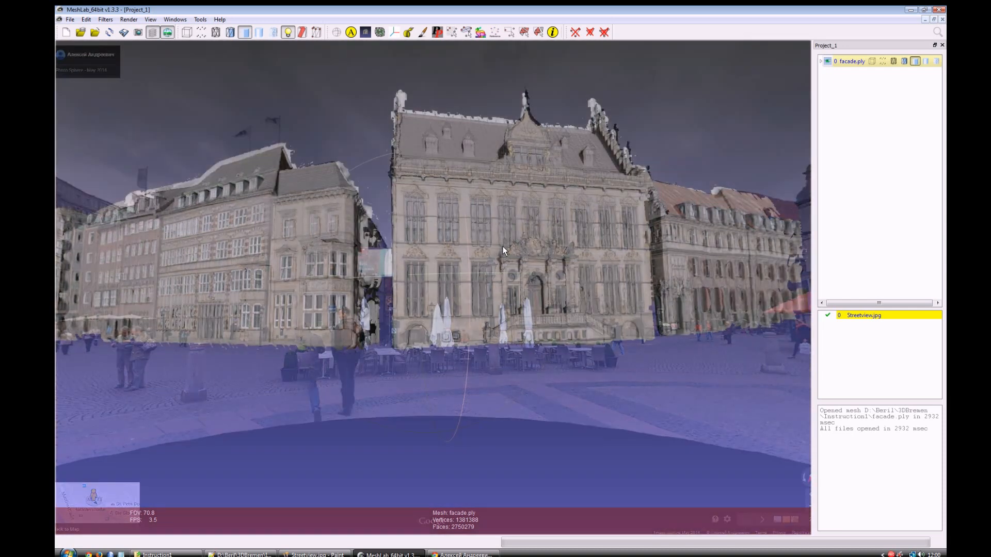
{"action": "scroll", "coordinate": [503, 246], "scroll_direction": "up", "scroll_amount": 5}
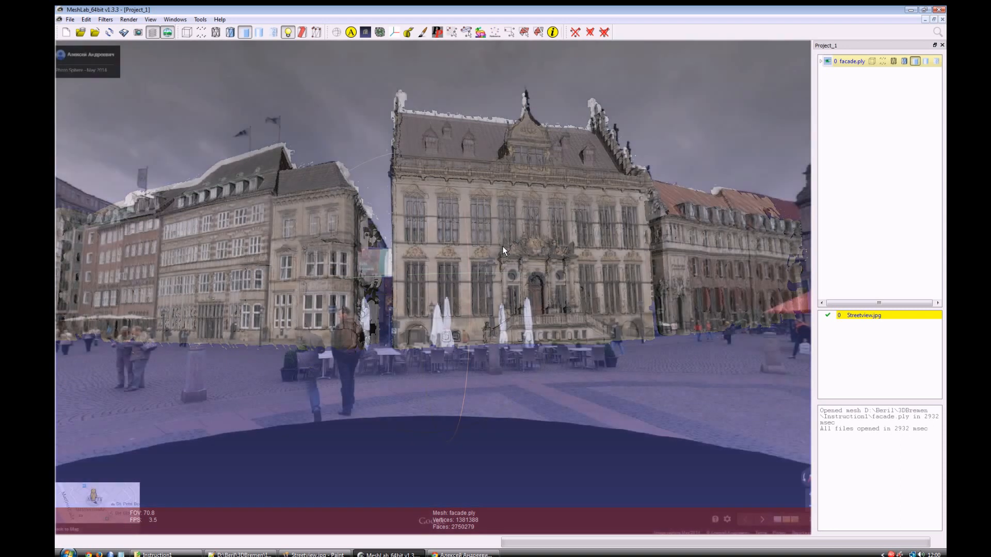
{"action": "scroll", "coordinate": [503, 246], "scroll_direction": "down", "scroll_amount": 4}
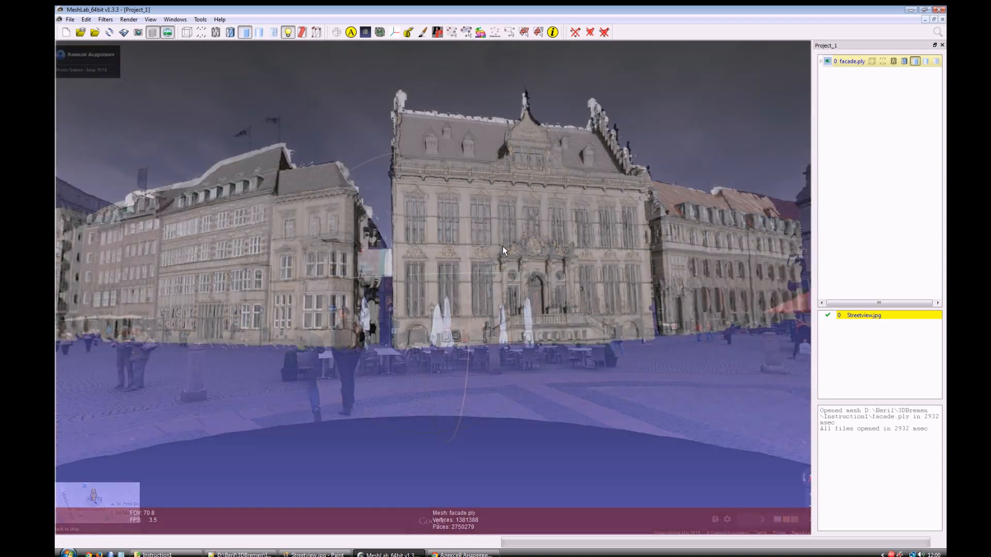
{"action": "scroll", "coordinate": [502, 246], "scroll_direction": "up", "scroll_amount": 3}
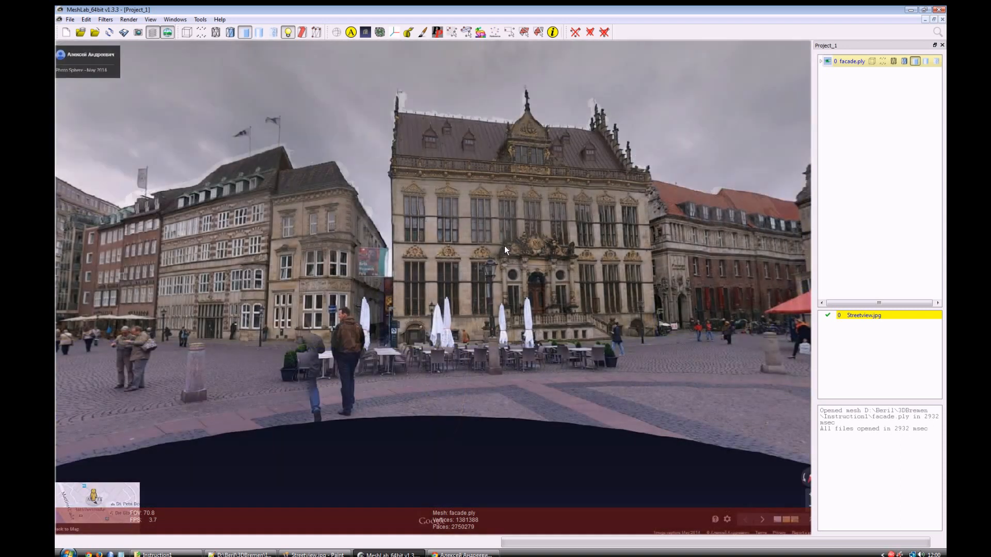
{"action": "scroll", "coordinate": [503, 245], "scroll_direction": "down", "scroll_amount": 5}
{"action": "scroll", "coordinate": [504, 246], "scroll_direction": "up", "scroll_amount": 3}
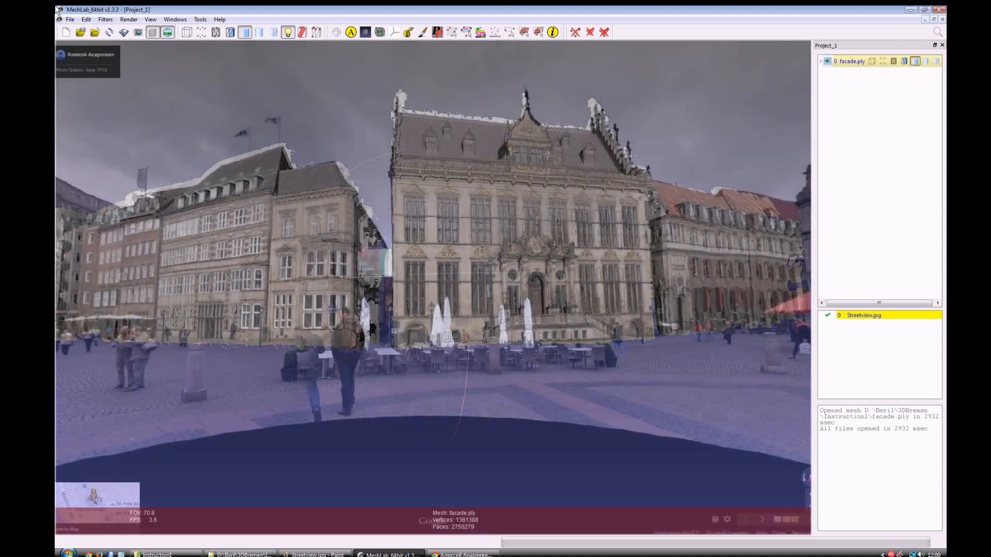
Step: Apply the Set Raster Camera filter to Streetview.jpg using a shot from the current trackball, and close the filter
{"action": "left_click", "coordinate": [69, 20]}
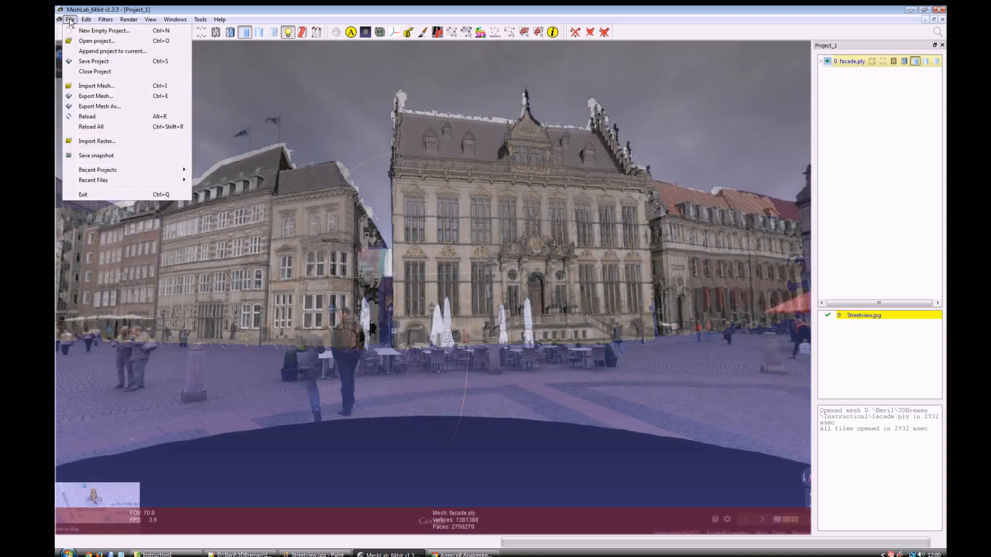
{"action": "mouse_move", "coordinate": [106, 19]}
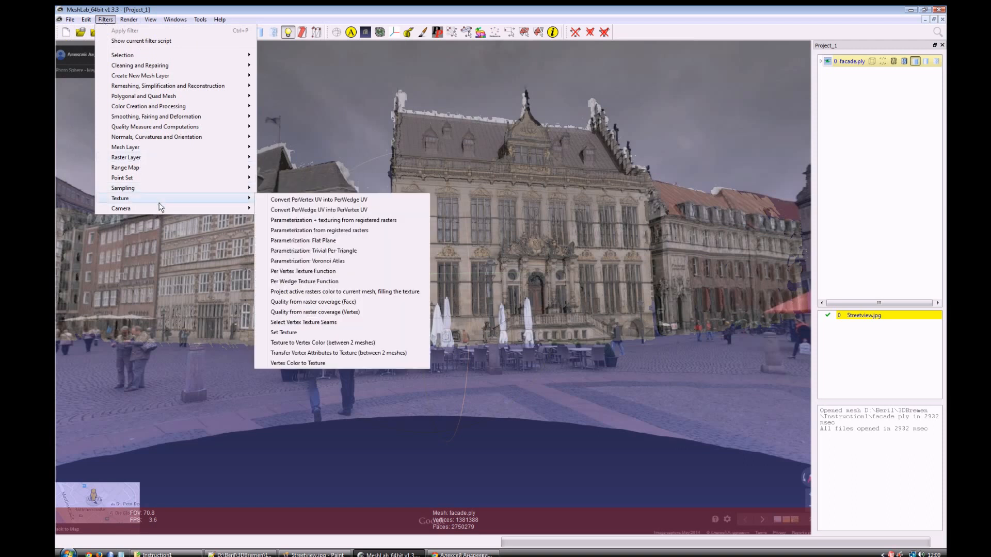
{"action": "mouse_move", "coordinate": [166, 206]}
{"action": "mouse_move", "coordinate": [206, 207]}
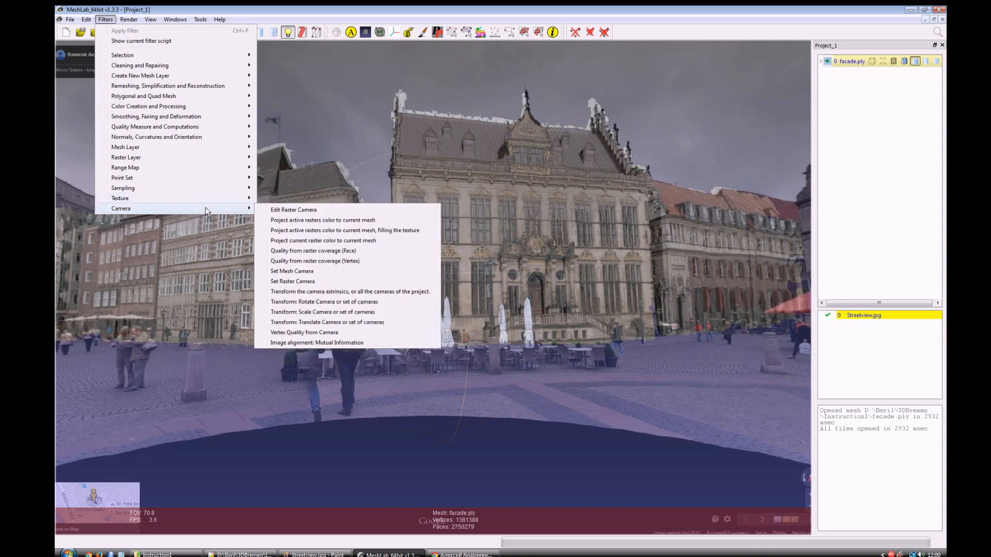
{"action": "left_click", "coordinate": [315, 282]}
{"action": "left_click", "coordinate": [488, 272]}
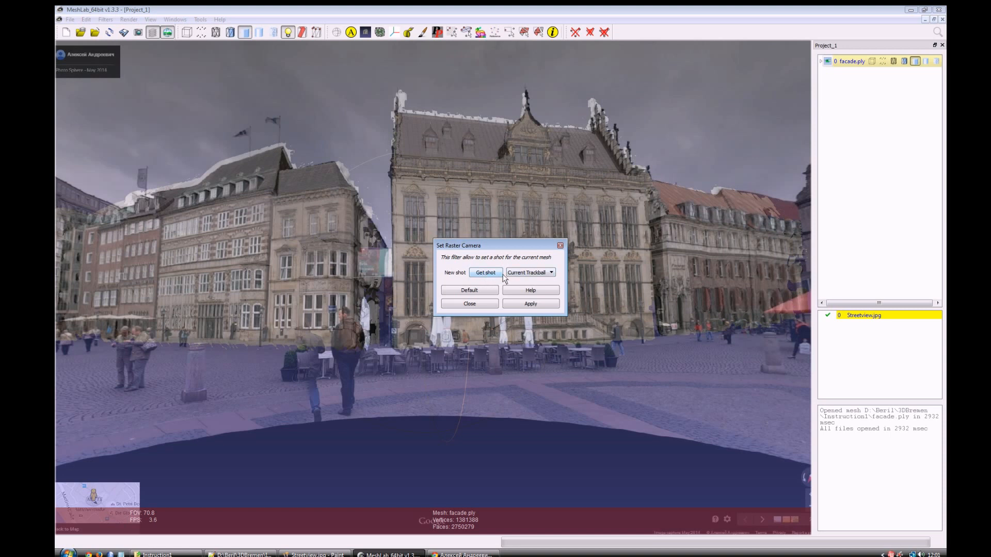
{"action": "left_click", "coordinate": [536, 305]}
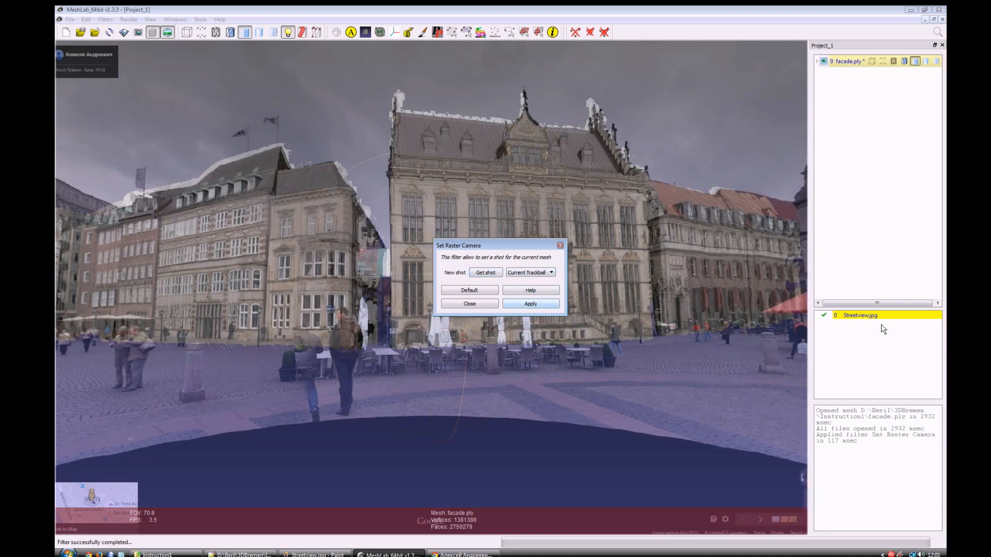
{"action": "left_click", "coordinate": [469, 305]}
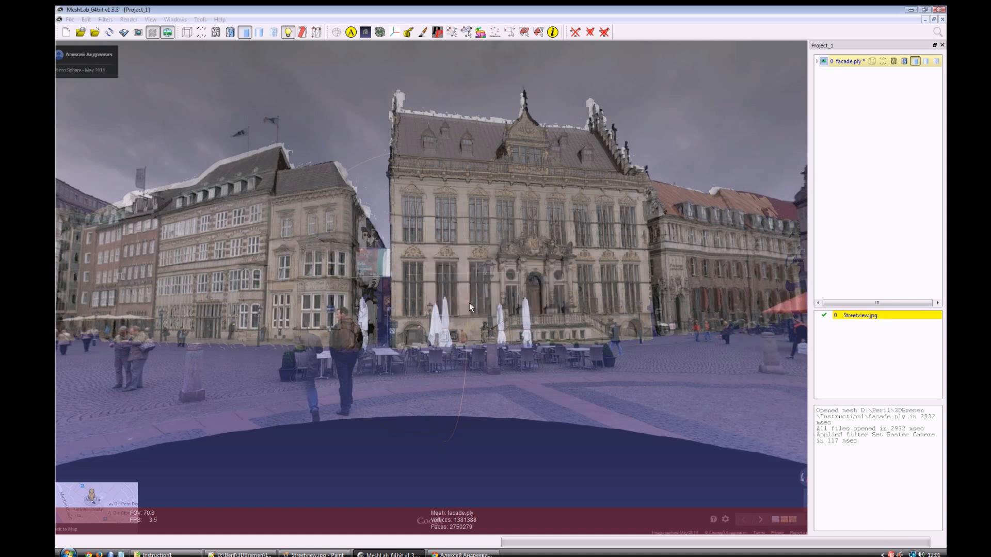
Step: Save the project as StreetView in the Instruction1 folder
{"action": "left_click", "coordinate": [70, 19]}
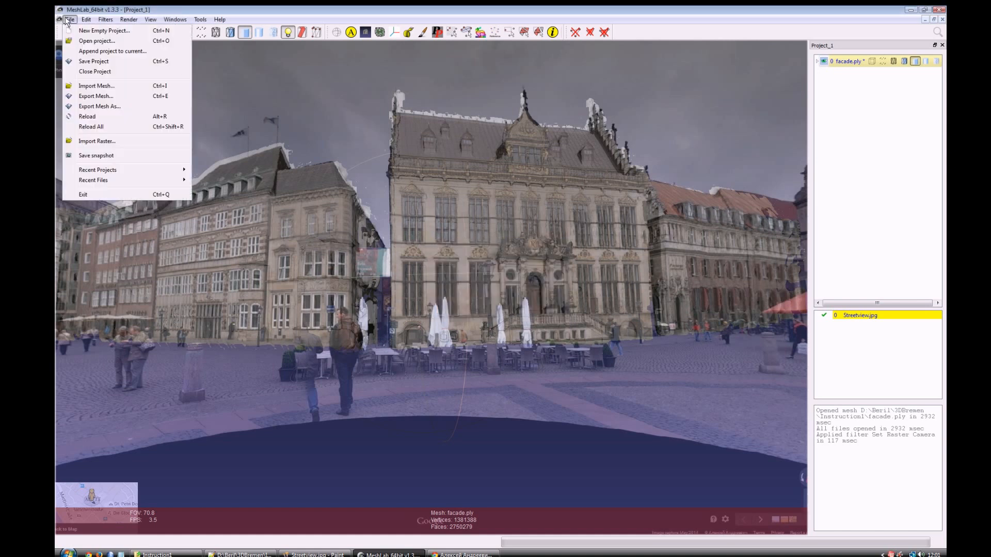
{"action": "left_click", "coordinate": [103, 62]}
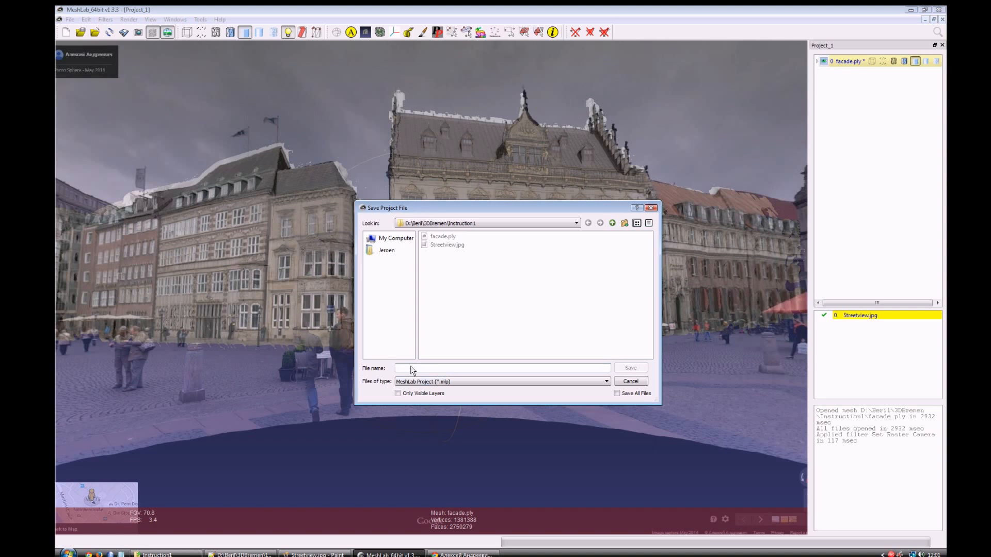
{"action": "type", "text": "S"}
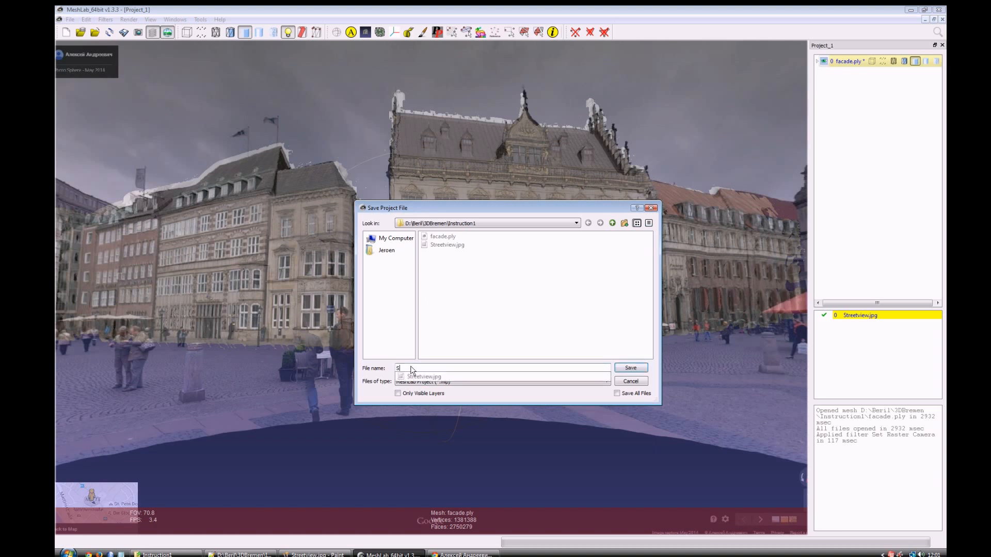
{"action": "type", "text": "treetView"}
{"action": "key", "text": "Return"}
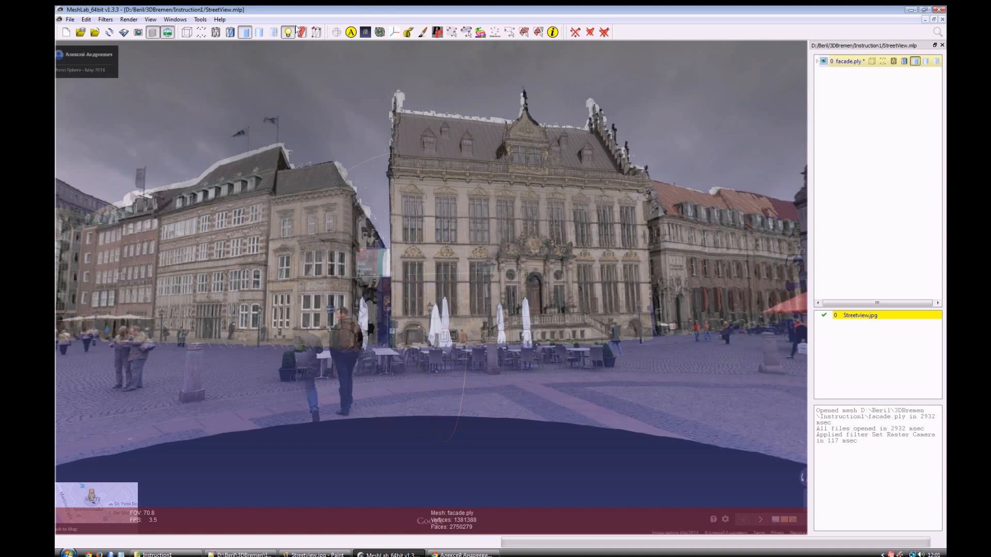
Step: Try the Mutual Information image alignment with Combined rendering and Fine Alignment, checking the mesh with the raster hidden and shown
{"action": "left_click", "coordinate": [105, 19]}
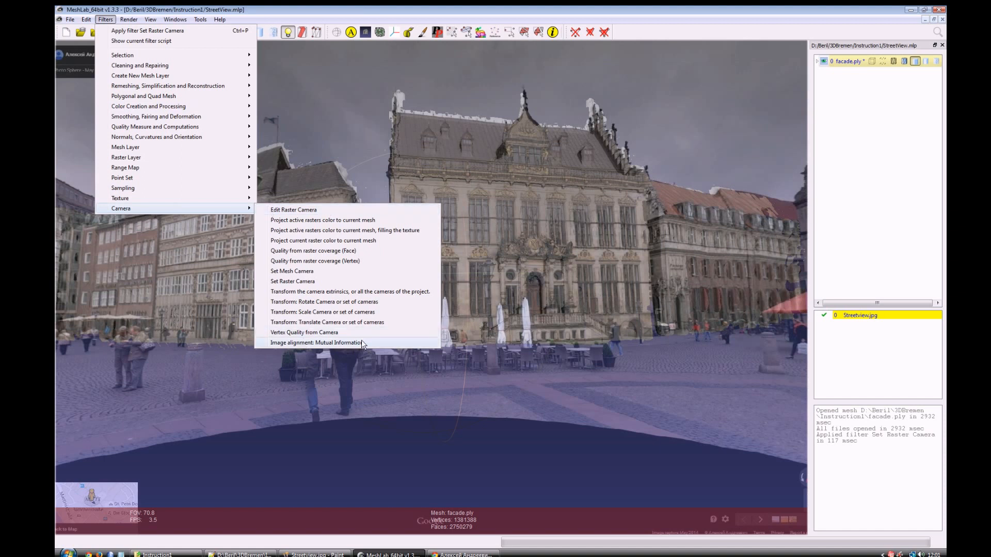
{"action": "left_click", "coordinate": [328, 343]}
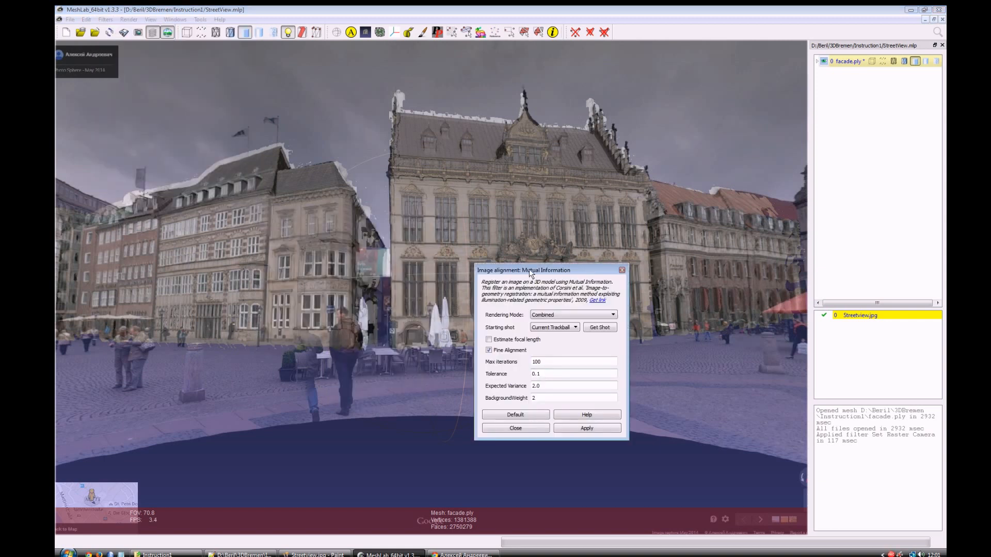
{"action": "left_click_drag", "start_coordinate": [528, 270], "coordinate": [195, 194]}
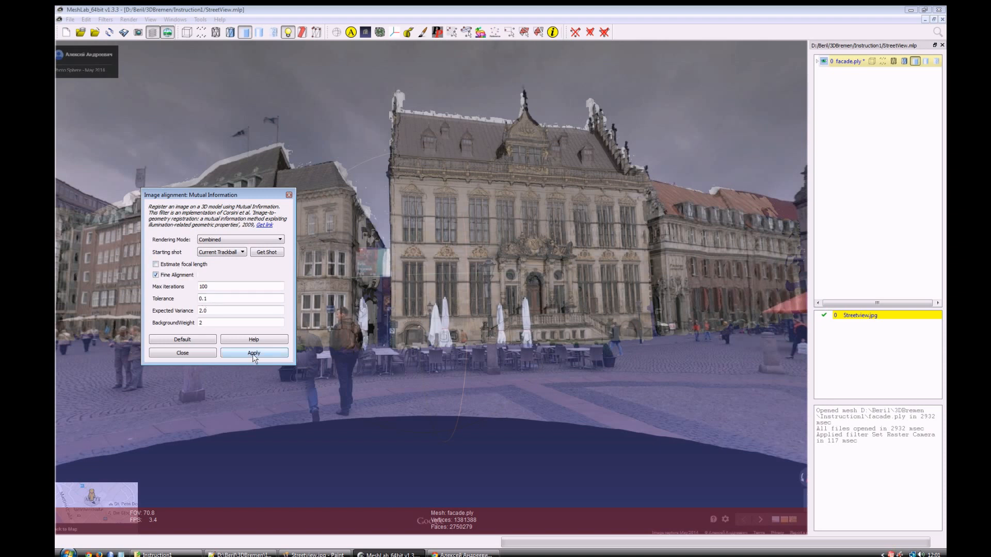
{"action": "key", "text": "Return"}
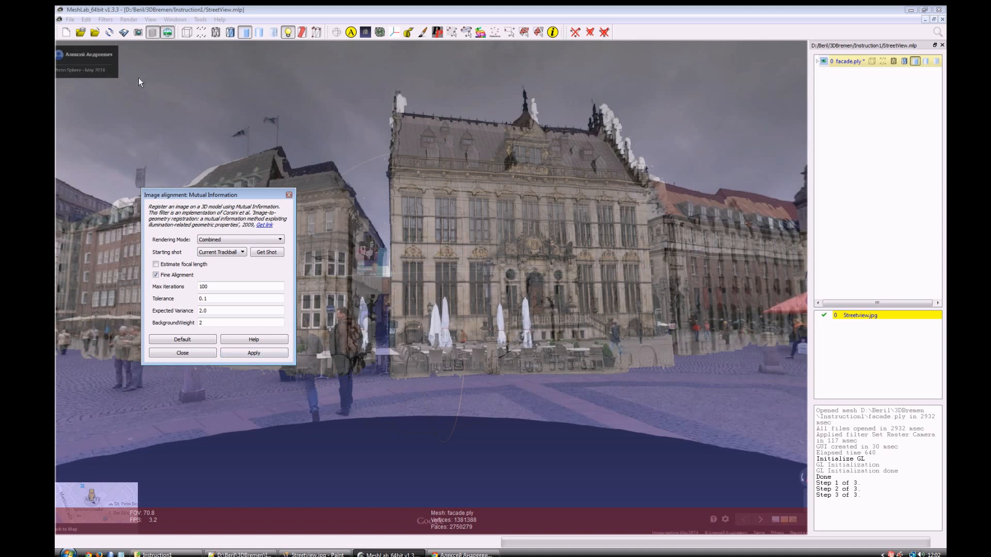
{"action": "left_click", "coordinate": [167, 33]}
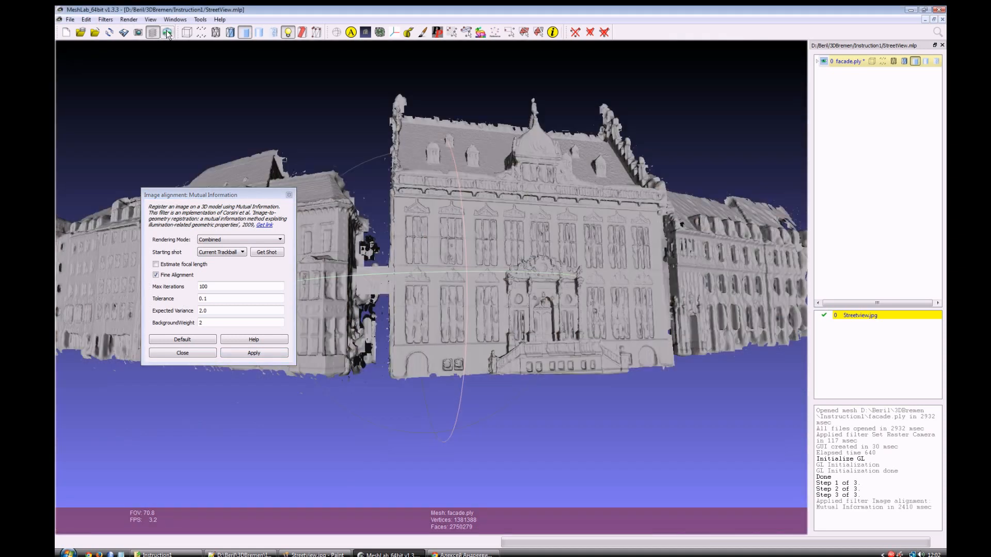
{"action": "left_click", "coordinate": [167, 32]}
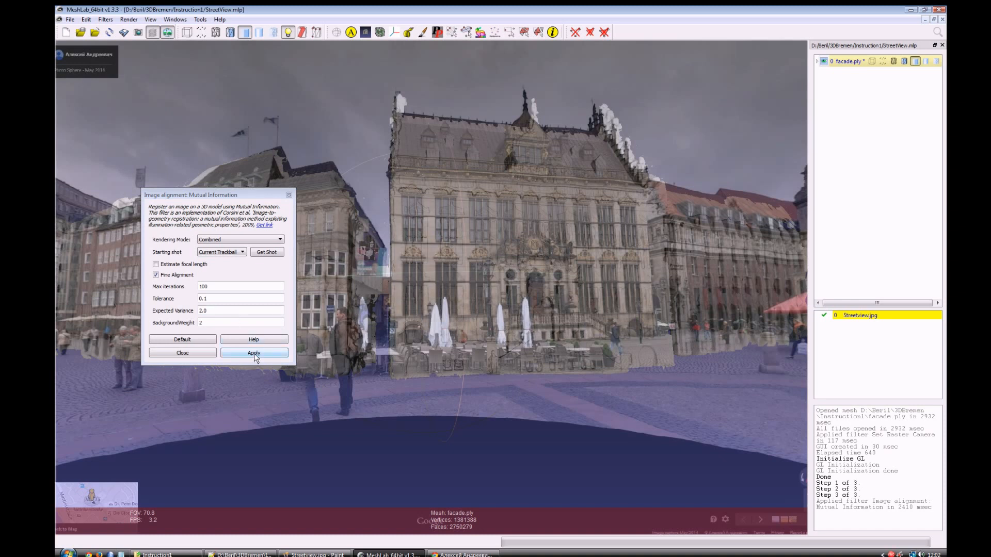
Step: Rerun the Mutual Information alignment twice with Estimate focal length enabled, and toggle the raster display to check the fit
{"action": "left_click", "coordinate": [155, 264]}
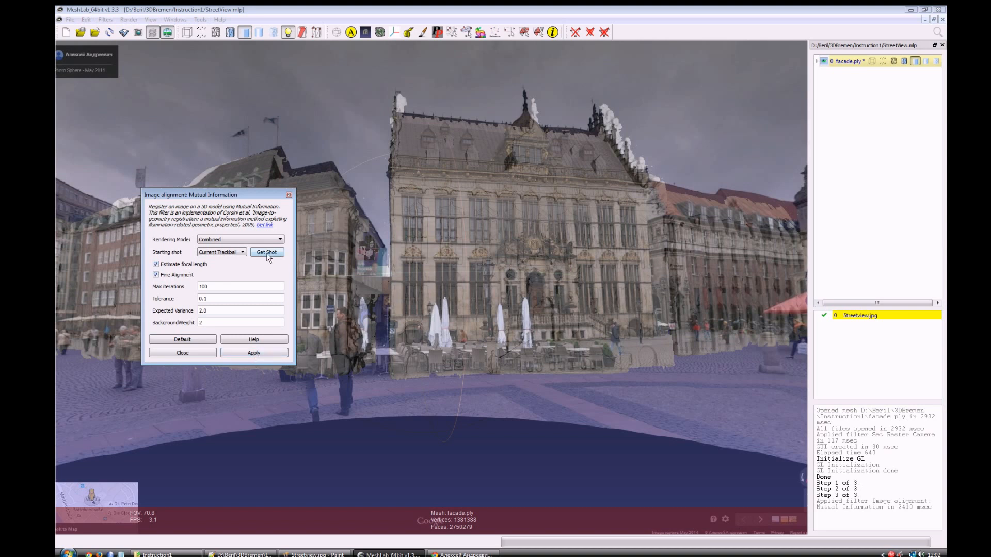
{"action": "left_click", "coordinate": [258, 354]}
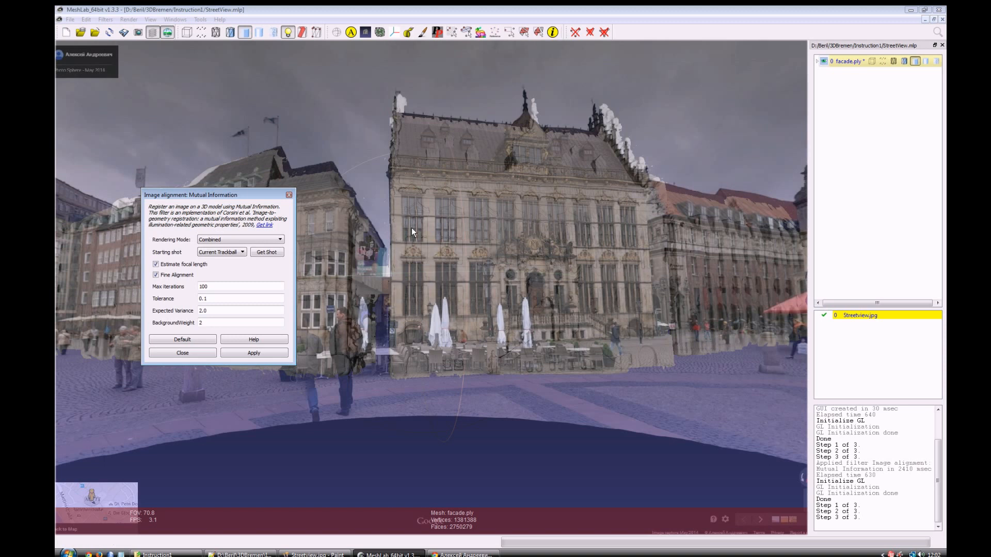
{"action": "left_click", "coordinate": [239, 354]}
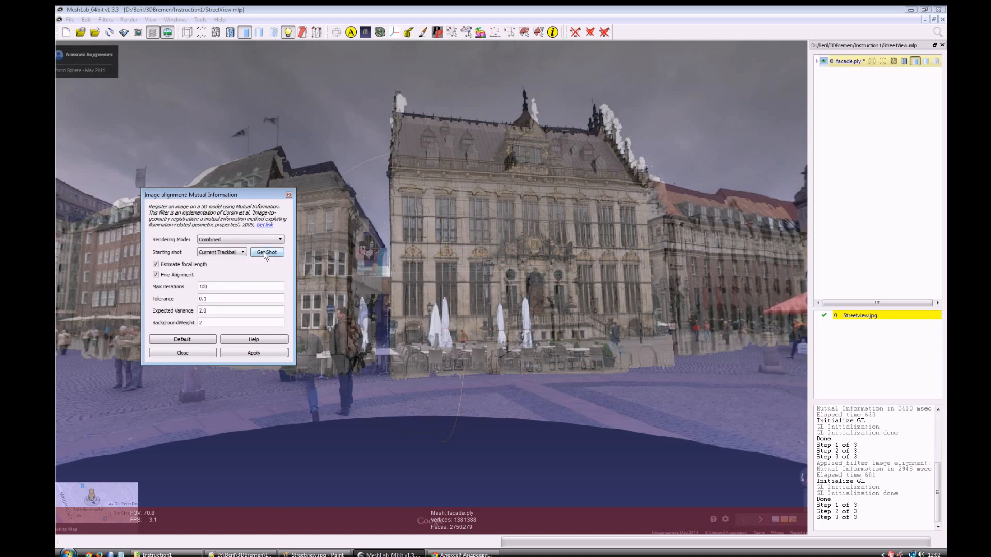
{"action": "left_click", "coordinate": [168, 35]}
{"action": "left_click", "coordinate": [169, 35]}
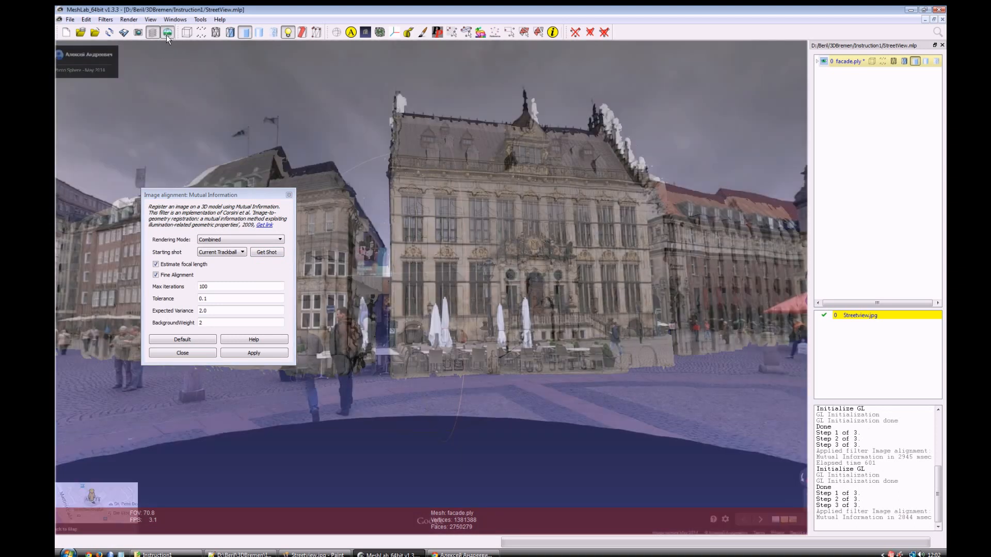
{"action": "left_click", "coordinate": [167, 34]}
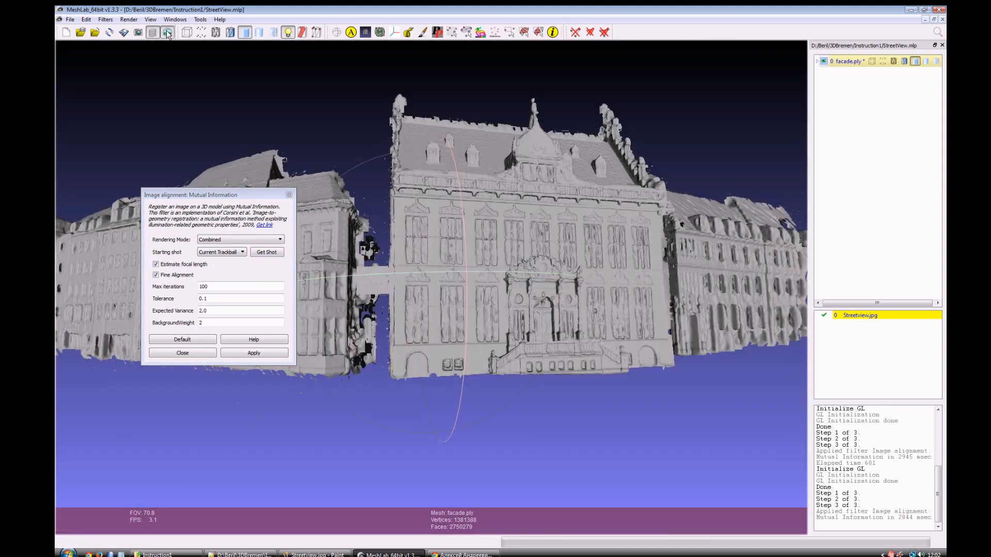
{"action": "left_click", "coordinate": [168, 34]}
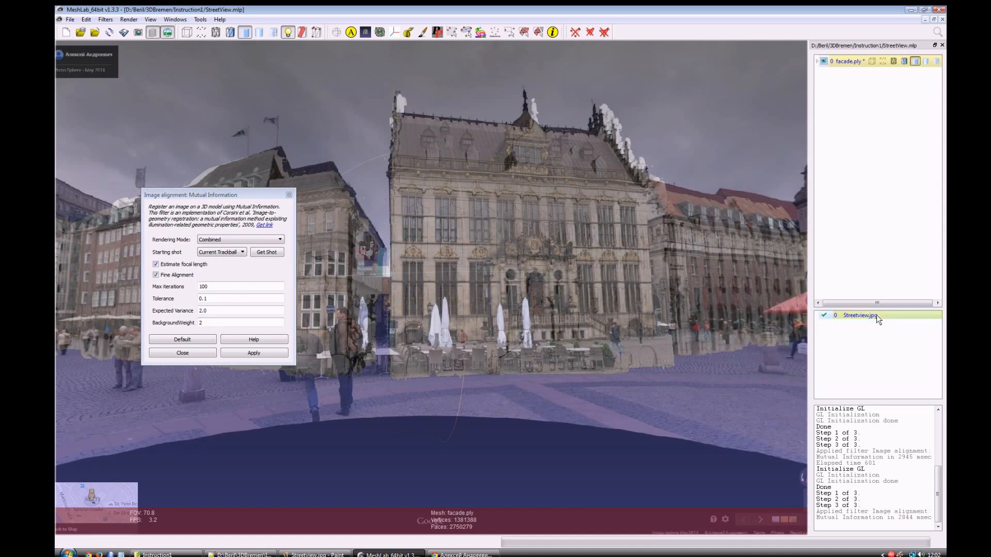
{"action": "left_click", "coordinate": [165, 33]}
{"action": "left_click", "coordinate": [166, 33]}
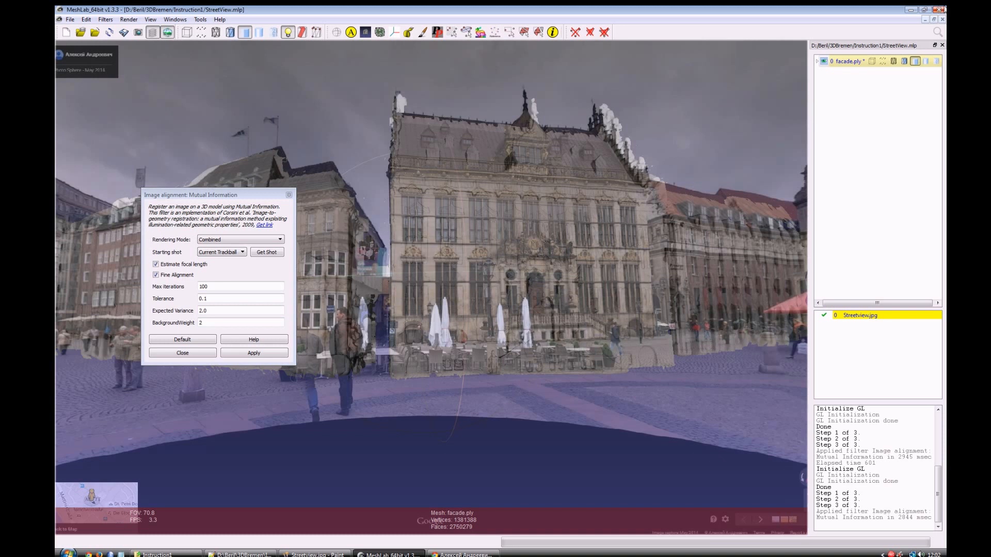
Step: Close MeshLab, reopen StreetView.mlp from the Instruction1 folder and display the raster over the facade mesh
{"action": "left_click", "coordinate": [938, 9]}
{"action": "left_click", "coordinate": [166, 554]}
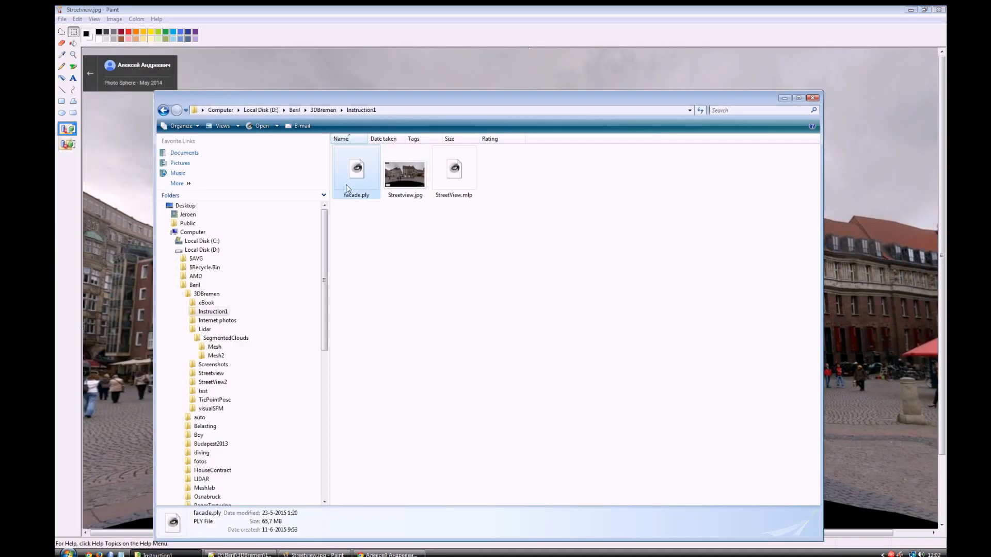
{"action": "left_click", "coordinate": [462, 166]}
{"action": "double_click", "coordinate": [463, 164]}
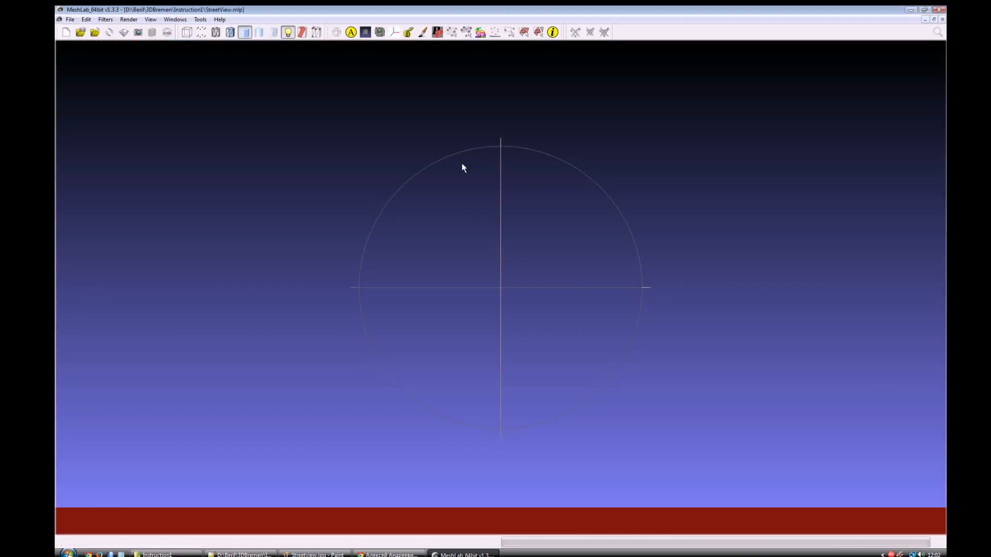
{"action": "left_click", "coordinate": [167, 32]}
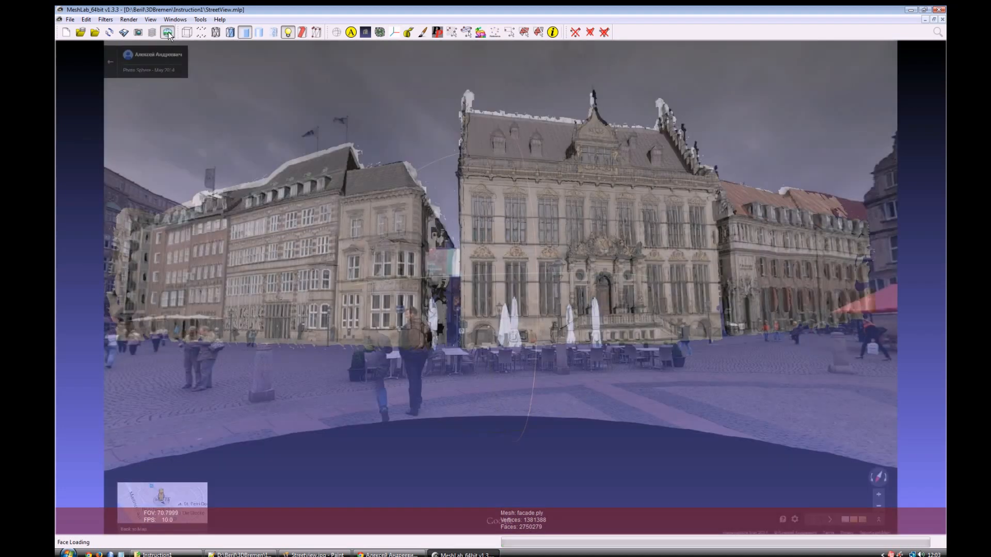
Step: Try the Mutual Information image alignment with Combined rendering and Fine Alignment, and check the mesh with the raster hidden and shown
{"action": "left_click", "coordinate": [111, 22]}
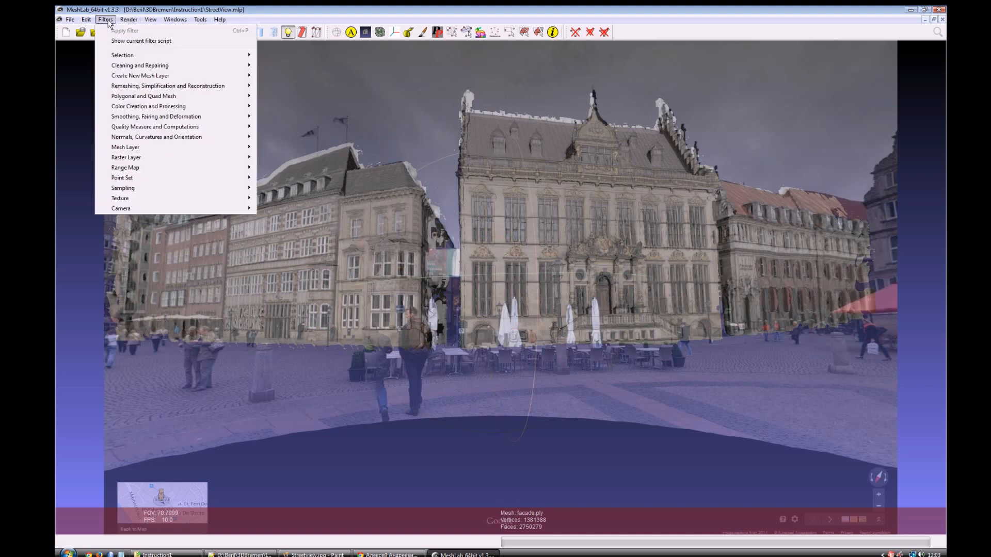
{"action": "mouse_move", "coordinate": [159, 206]}
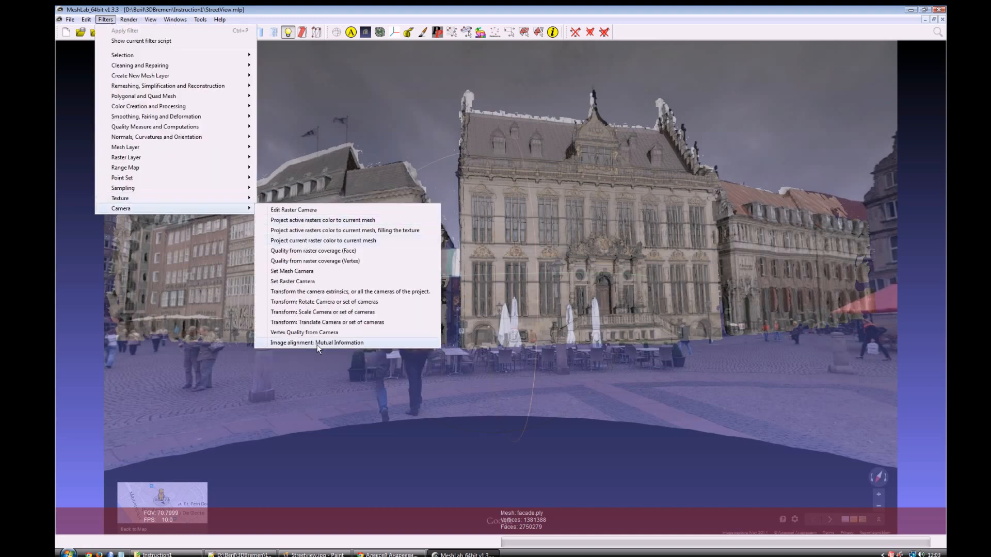
{"action": "left_click", "coordinate": [317, 344]}
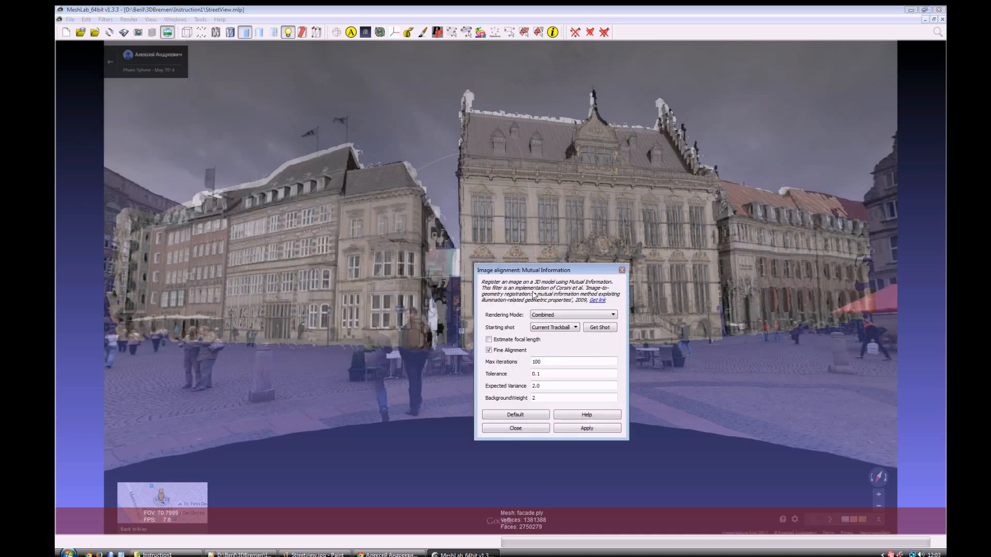
{"action": "left_click_drag", "start_coordinate": [513, 272], "coordinate": [129, 137]}
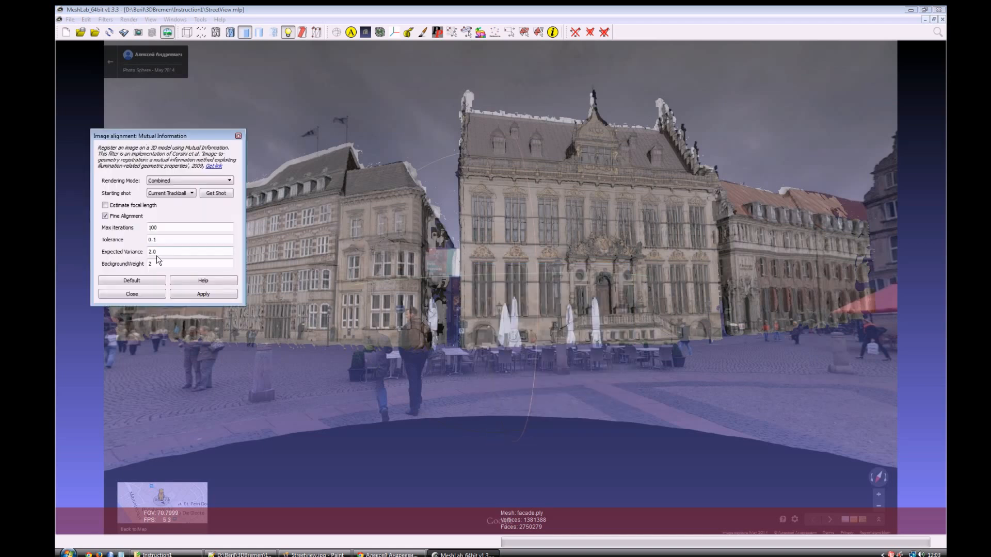
{"action": "left_click", "coordinate": [216, 295]}
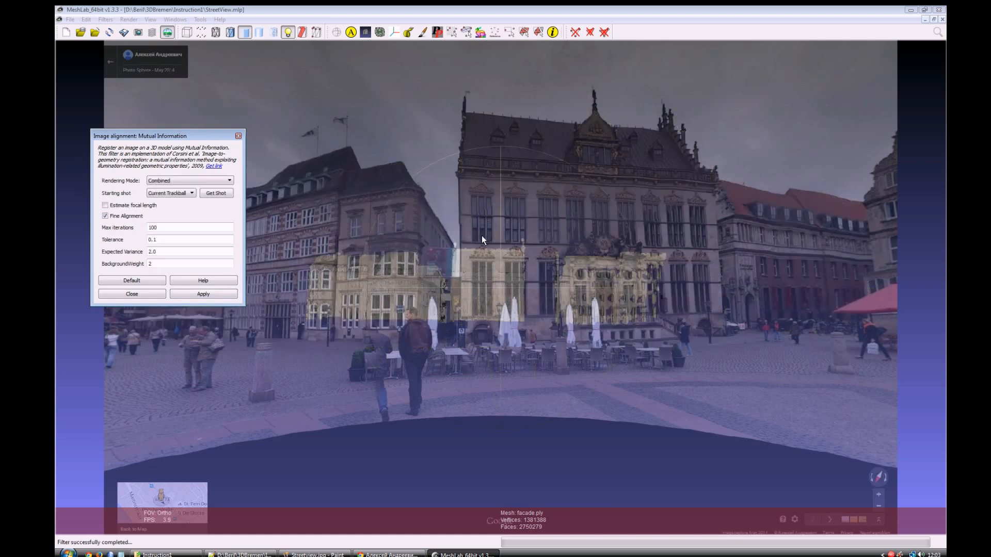
{"action": "left_click", "coordinate": [131, 294]}
{"action": "left_click", "coordinate": [167, 33]}
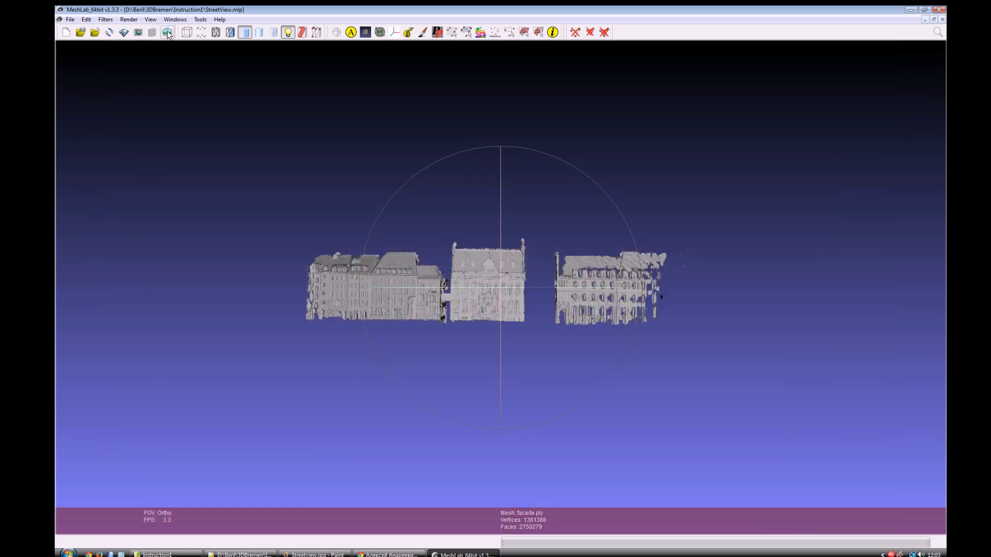
{"action": "left_click", "coordinate": [167, 32]}
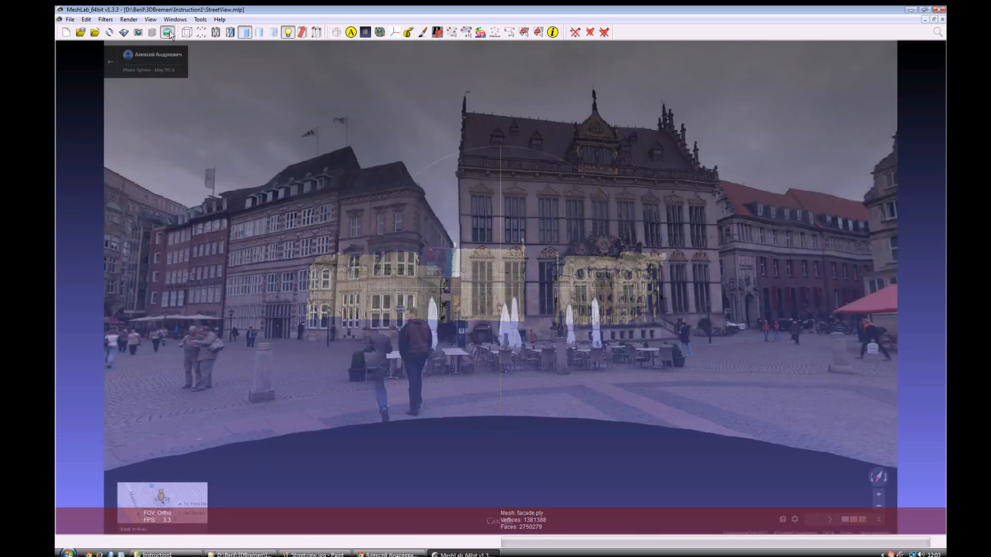
Step: Discard the alignment by closing MeshLab, then reopen StreetView.mlp and display the raster over the facade mesh
{"action": "left_click", "coordinate": [938, 10]}
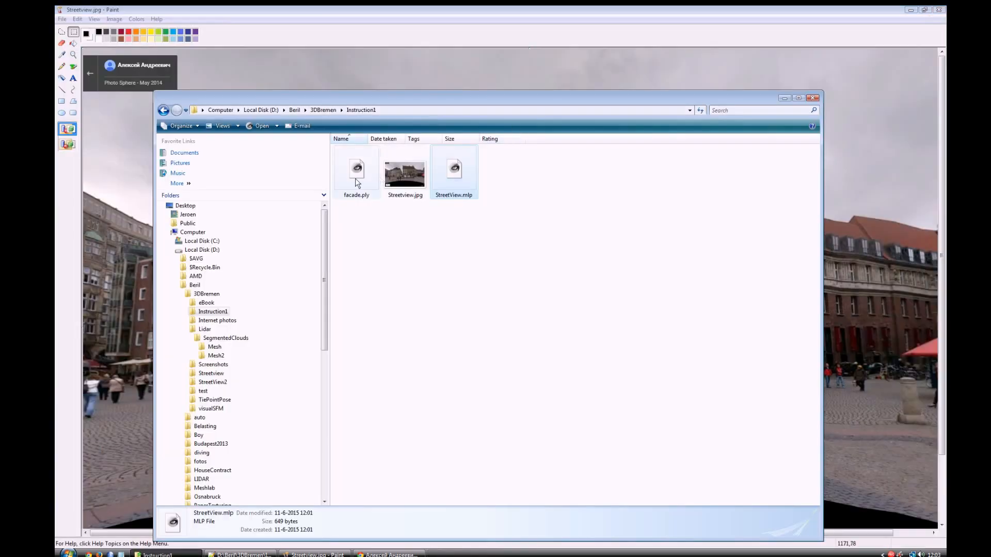
{"action": "double_click", "coordinate": [455, 177]}
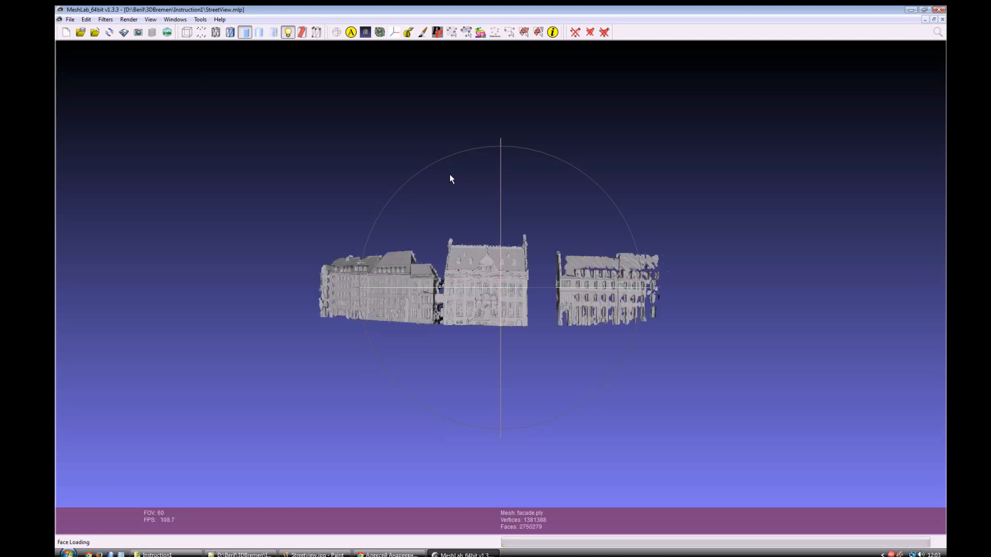
{"action": "left_click", "coordinate": [167, 33]}
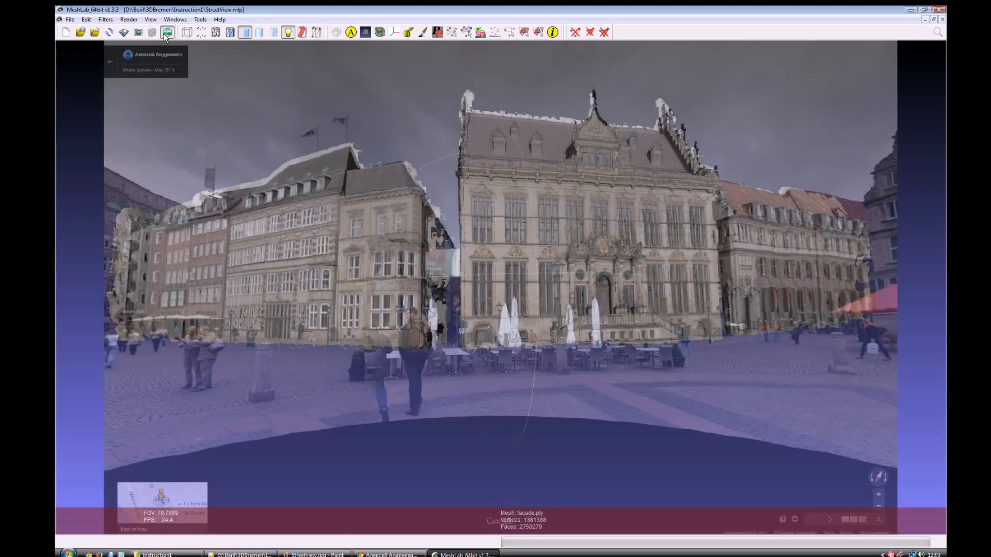
Step: Retry the Mutual Information alignment from the current trackball view, using Combined rendering with Fine Alignment and no focal length estimation
{"action": "left_click", "coordinate": [104, 20]}
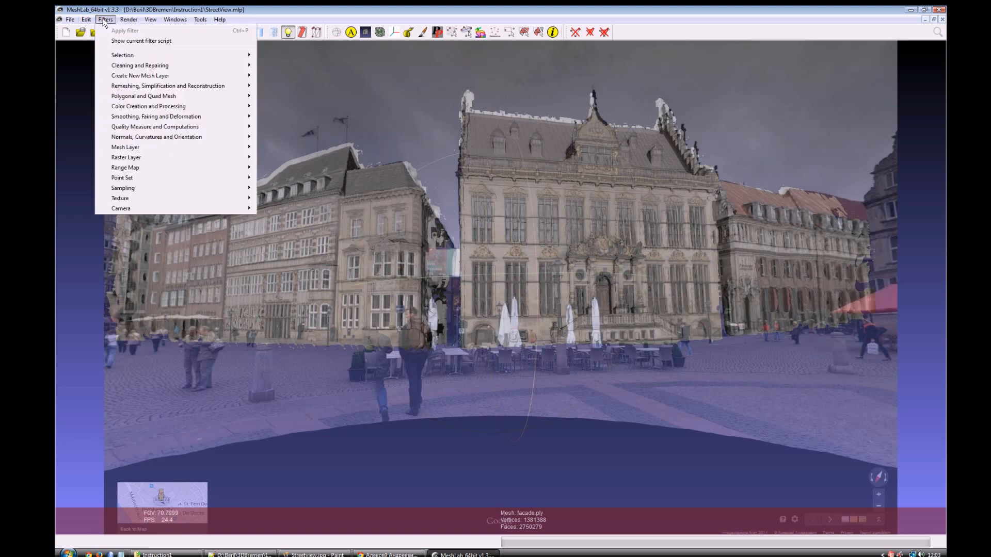
{"action": "mouse_move", "coordinate": [217, 208]}
{"action": "left_click", "coordinate": [333, 341]}
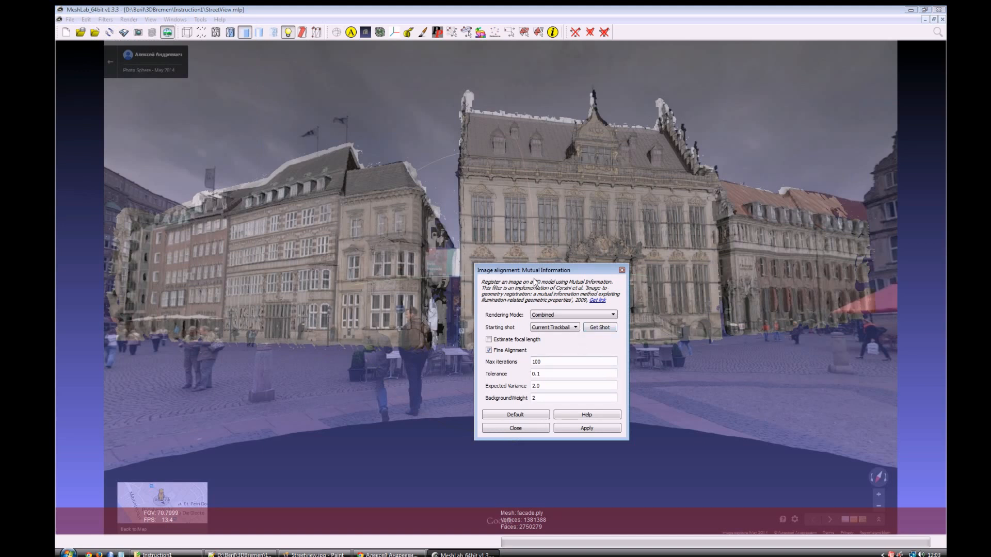
{"action": "left_click_drag", "start_coordinate": [551, 266], "coordinate": [286, 242]}
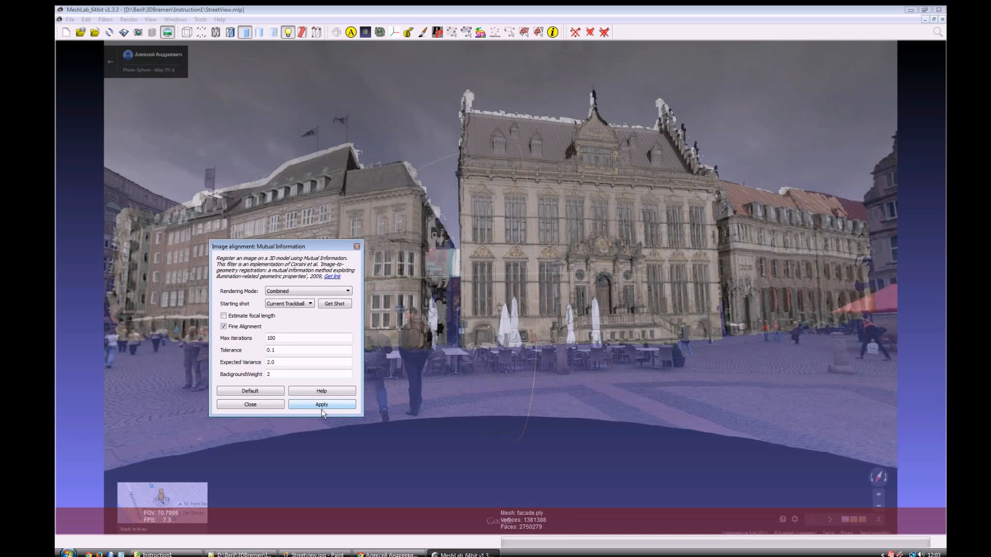
{"action": "left_click", "coordinate": [322, 406]}
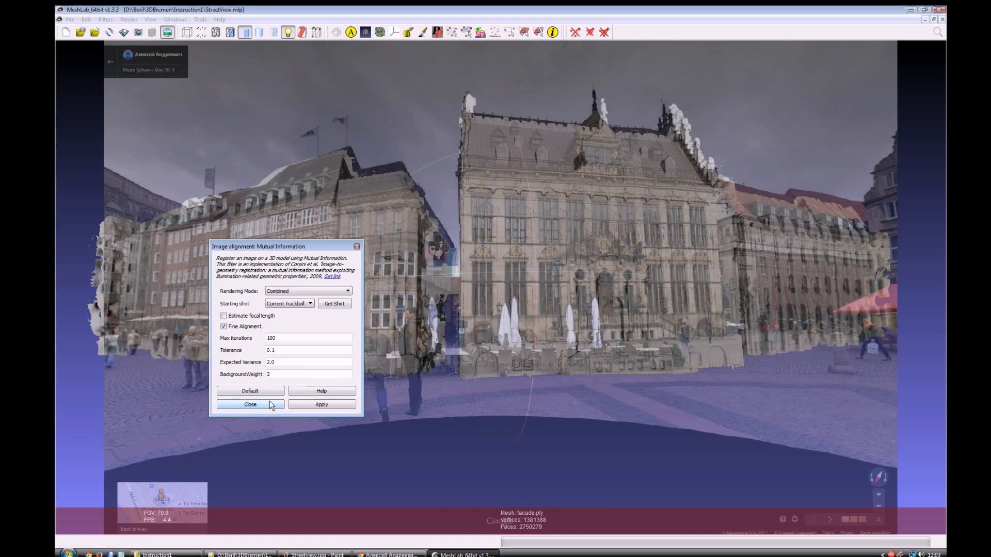
{"action": "left_click", "coordinate": [250, 405]}
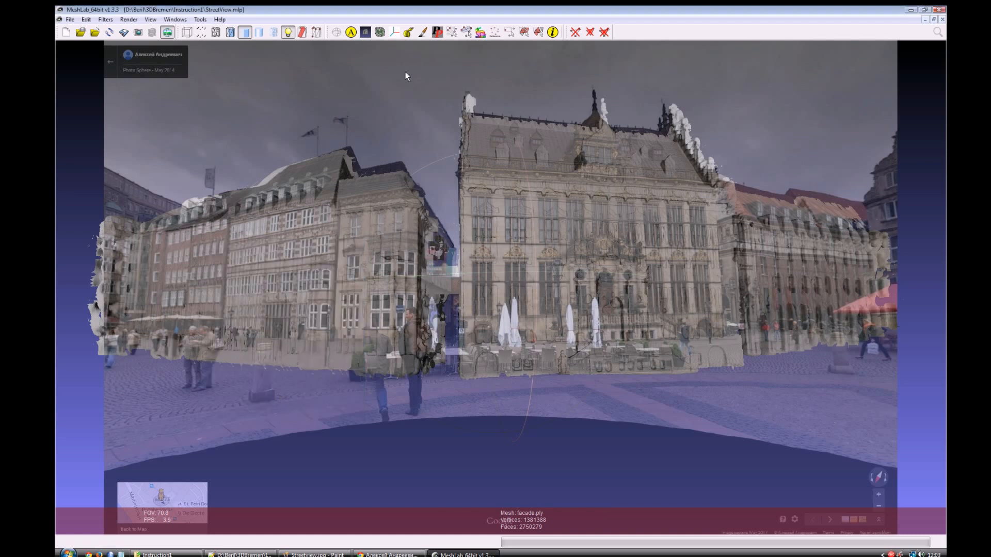
Step: Close MeshLab, reopen the saved StreetView.mlp project, look over the facade mesh up close and display the raster over it
{"action": "left_click", "coordinate": [938, 10]}
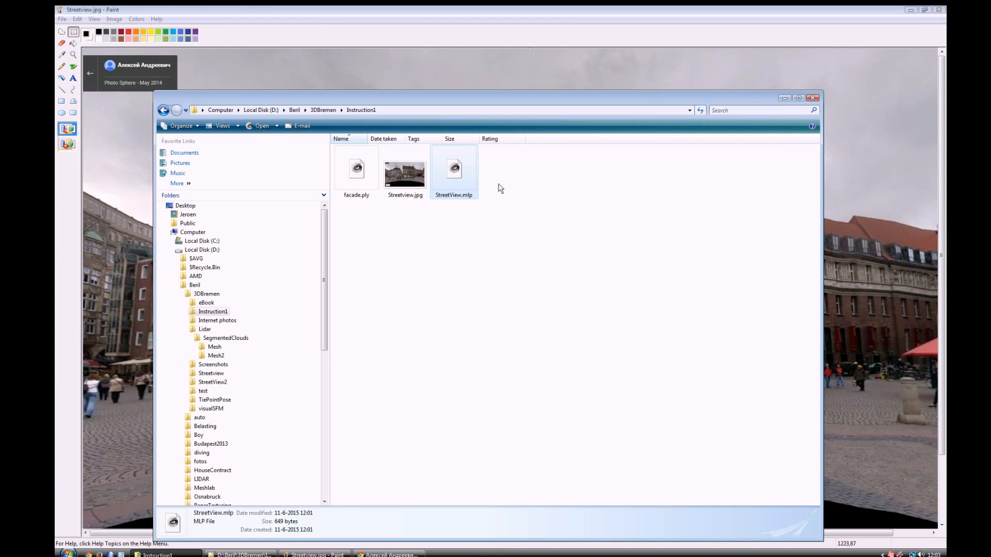
{"action": "double_click", "coordinate": [450, 169]}
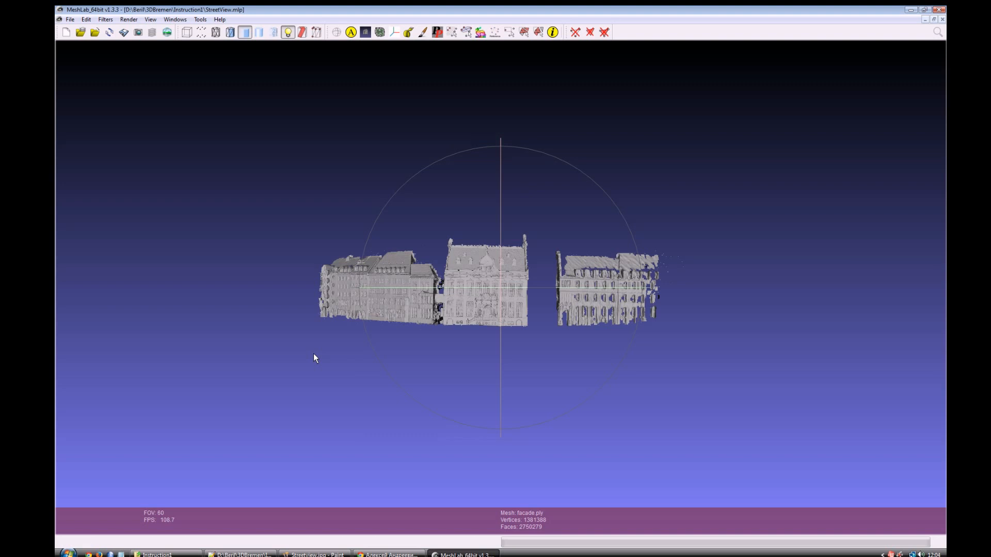
{"action": "scroll", "coordinate": [489, 303], "scroll_direction": "down", "scroll_amount": 3}
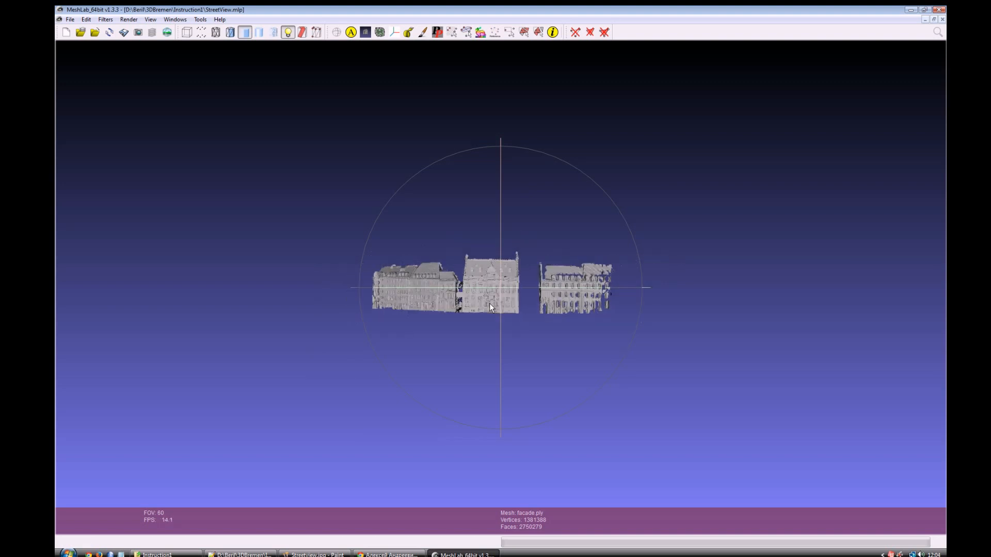
{"action": "scroll", "coordinate": [489, 303], "scroll_direction": "up", "scroll_amount": 5}
{"action": "scroll", "coordinate": [484, 307], "scroll_direction": "up", "scroll_amount": 4}
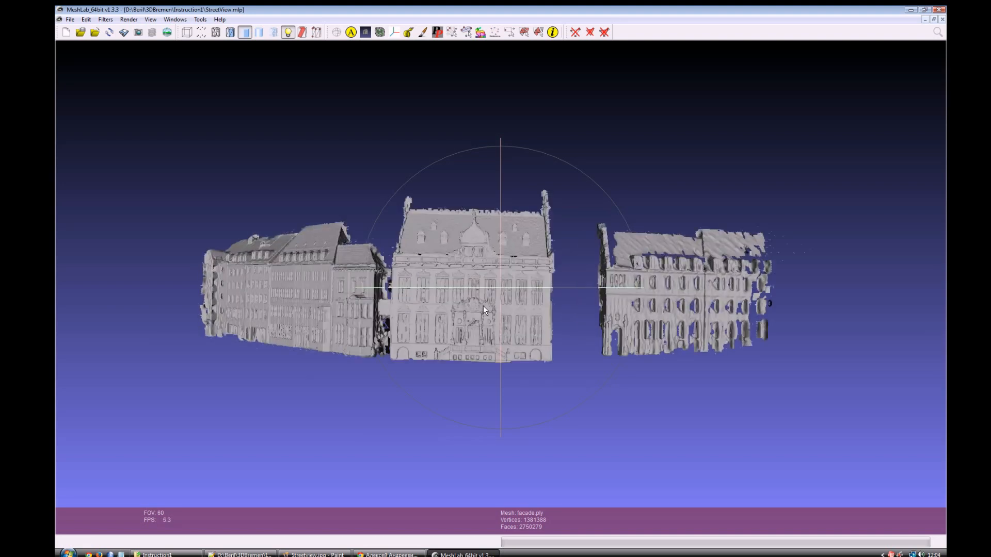
{"action": "left_click_drag", "start_coordinate": [487, 293], "coordinate": [512, 293]}
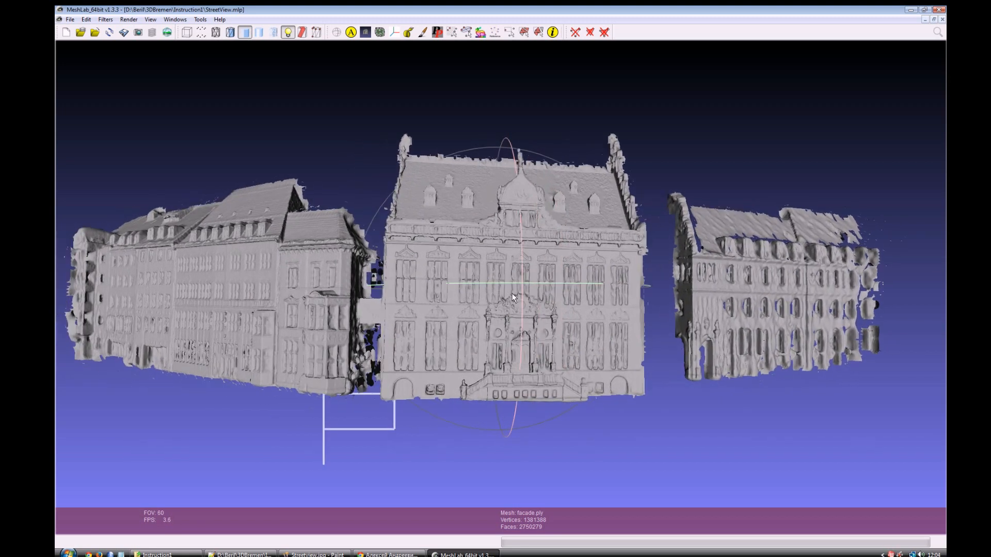
{"action": "left_click", "coordinate": [166, 34]}
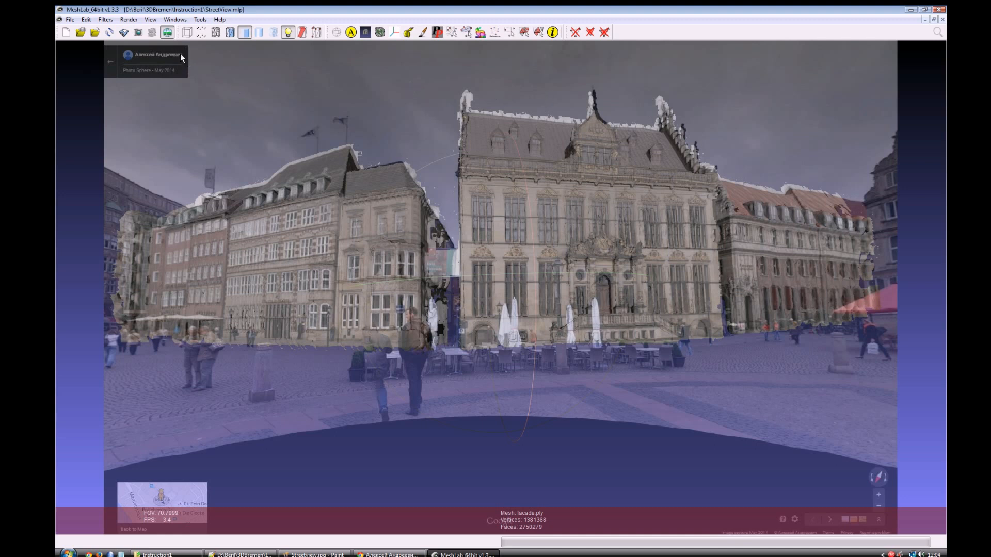
Step: Try the Parameterization + texturing from registered rasters filter with texture size 1024 and texture name texture.png
{"action": "left_click", "coordinate": [105, 19]}
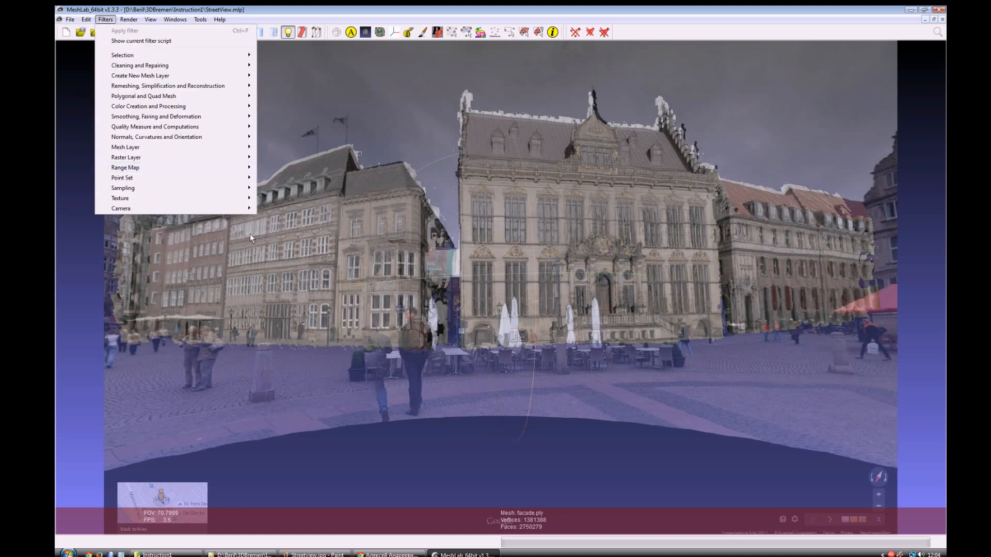
{"action": "mouse_move", "coordinate": [217, 201]}
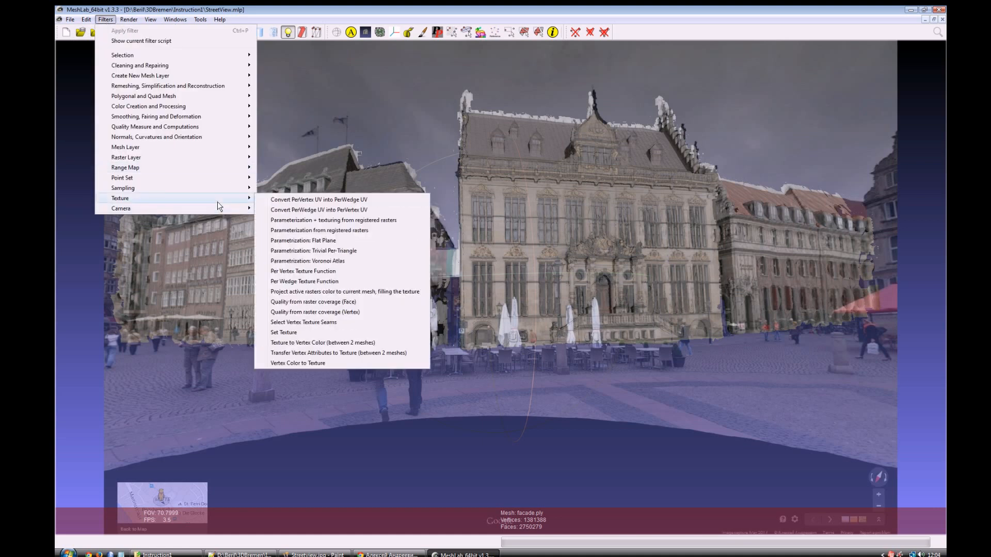
{"action": "left_click", "coordinate": [303, 221]}
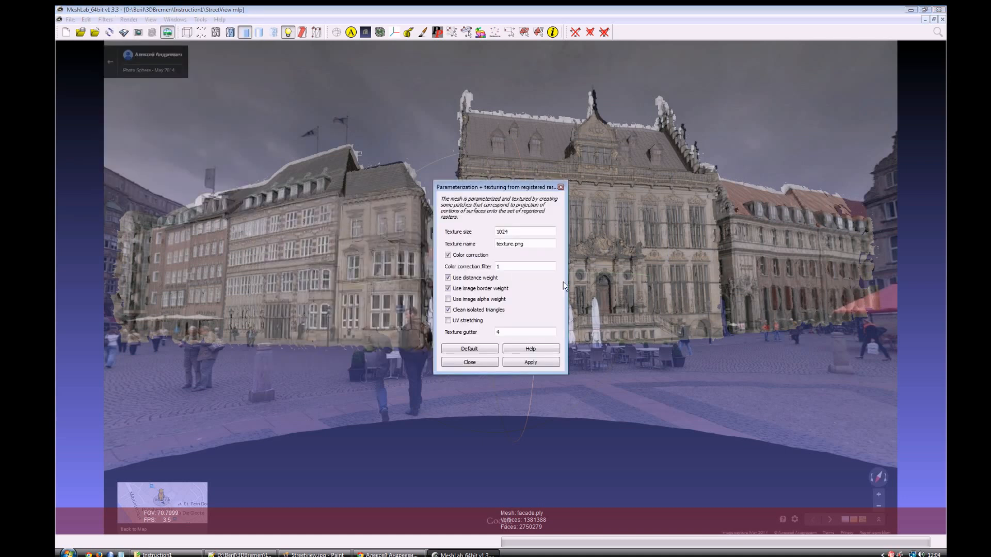
{"action": "left_click", "coordinate": [550, 363]}
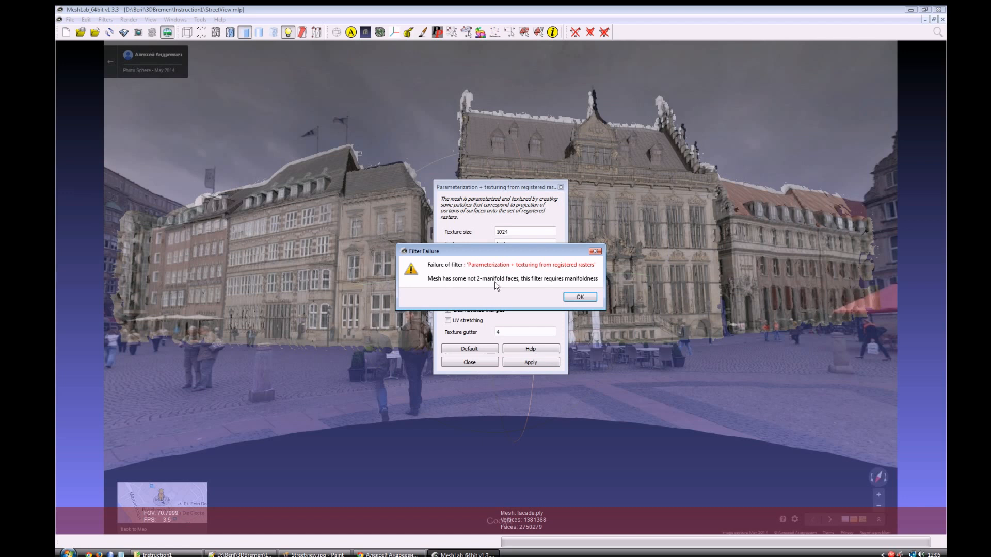
{"action": "left_click", "coordinate": [579, 298]}
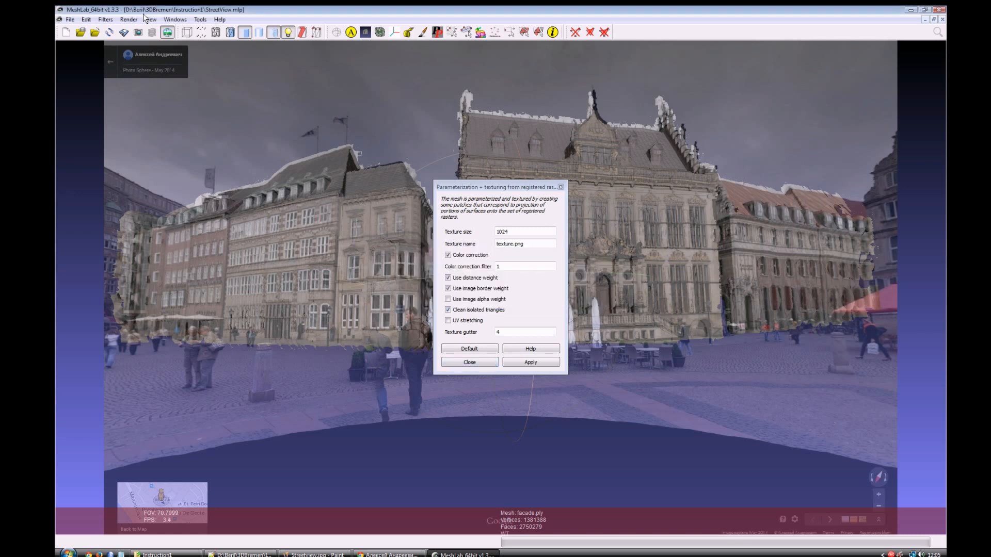
Step: Select the facade mesh's non-manifold edges and delete the selected faces
{"action": "left_click", "coordinate": [106, 20]}
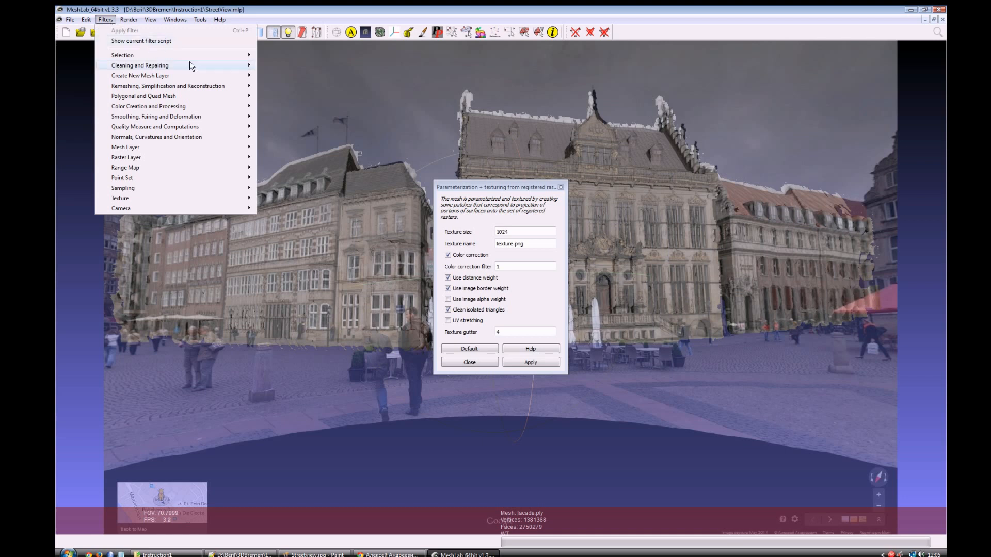
{"action": "mouse_move", "coordinate": [224, 56]}
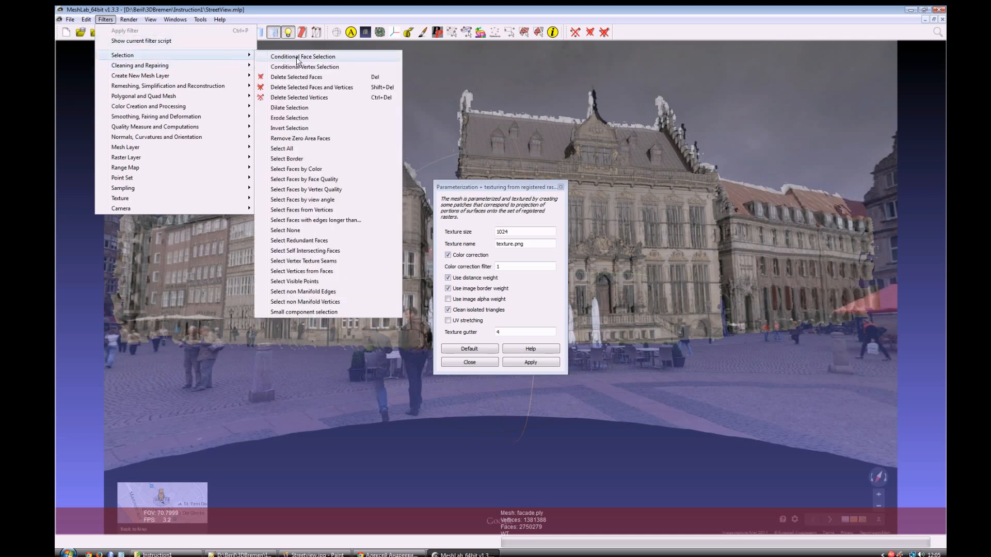
{"action": "left_click", "coordinate": [329, 292]}
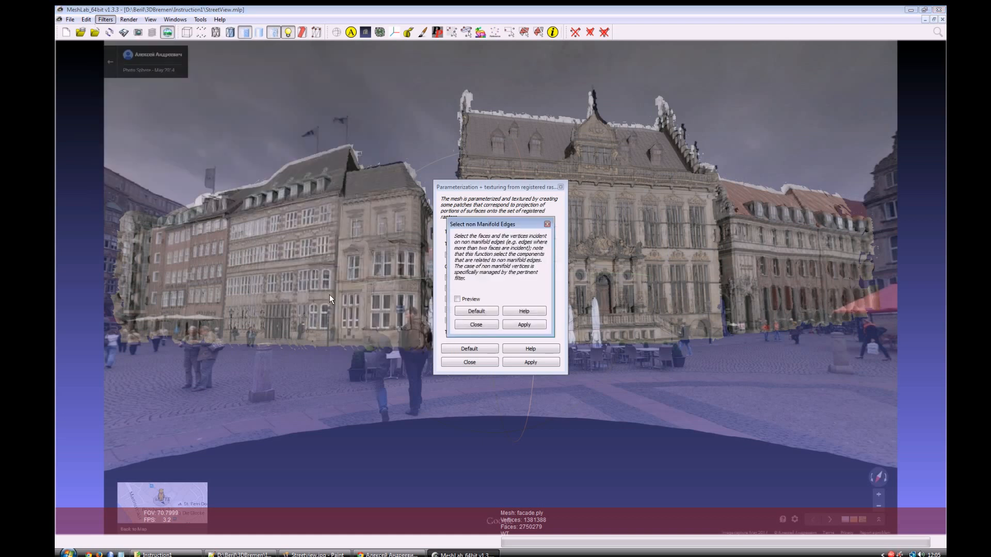
{"action": "left_click", "coordinate": [524, 326]}
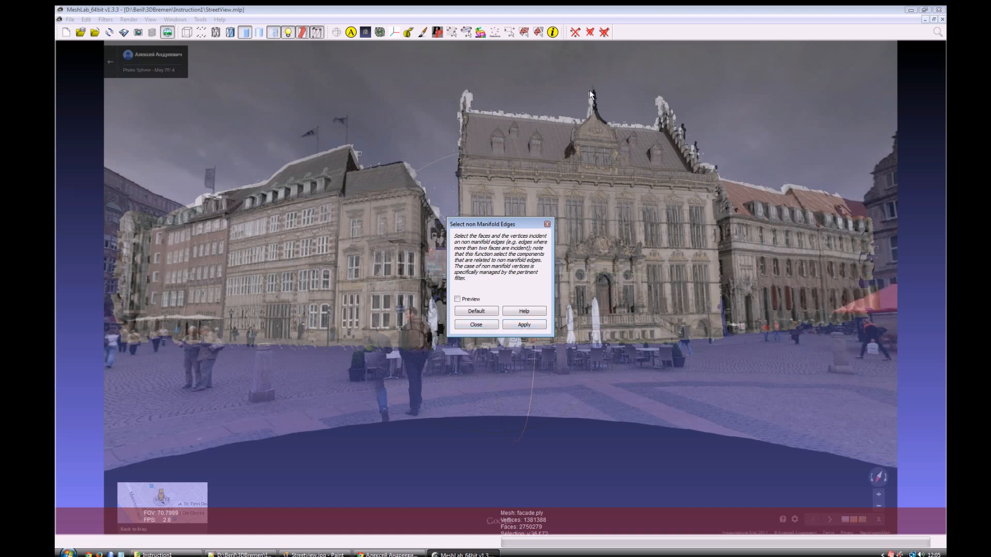
{"action": "left_click", "coordinate": [589, 33]}
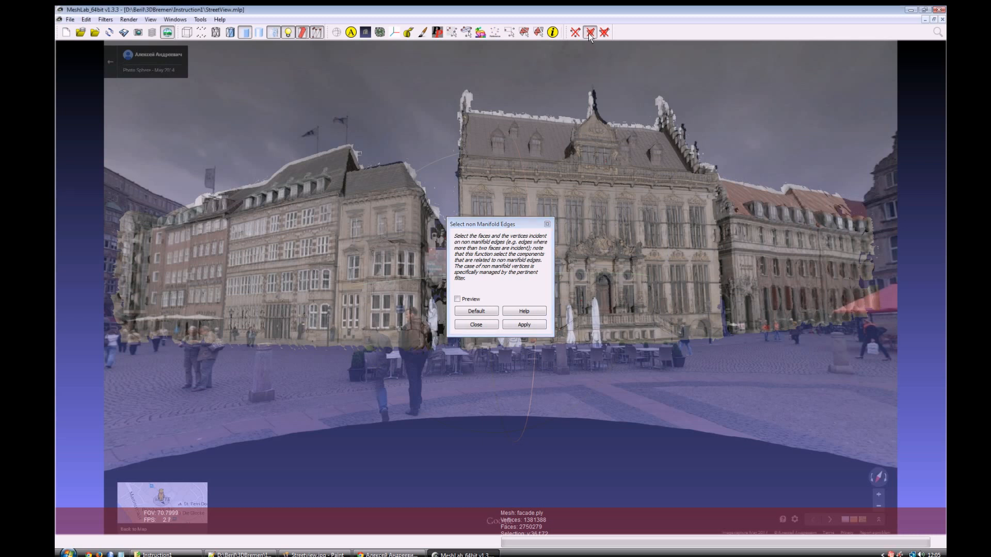
{"action": "left_click", "coordinate": [547, 224]}
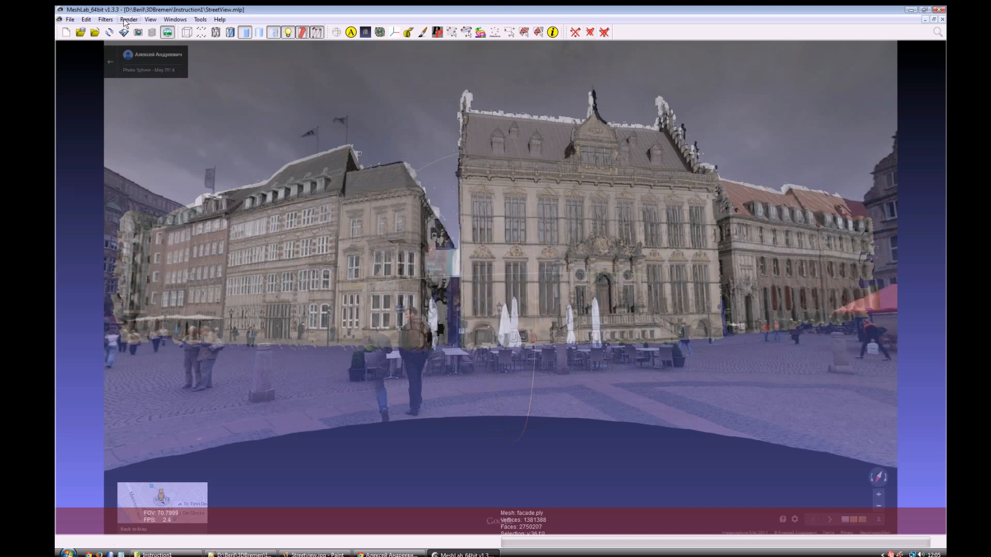
Step: Run Parameterization + texturing from registered rasters on the facade mesh with texture size 2048 and texture name texture.png
{"action": "left_click", "coordinate": [105, 19]}
{"action": "mouse_move", "coordinate": [184, 199]}
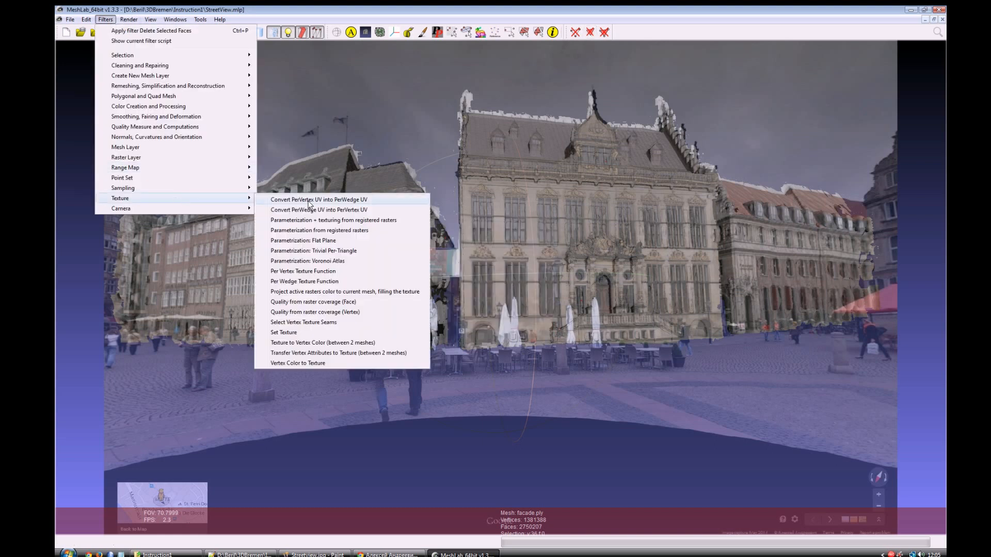
{"action": "left_click", "coordinate": [346, 220]}
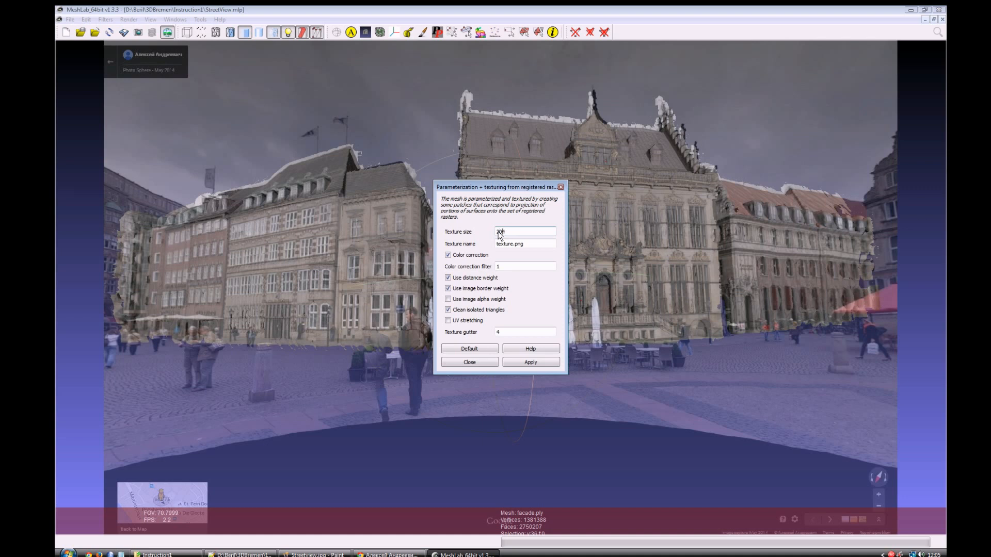
{"action": "type", "text": "2048"}
{"action": "left_click_drag", "start_coordinate": [485, 192], "coordinate": [293, 176]}
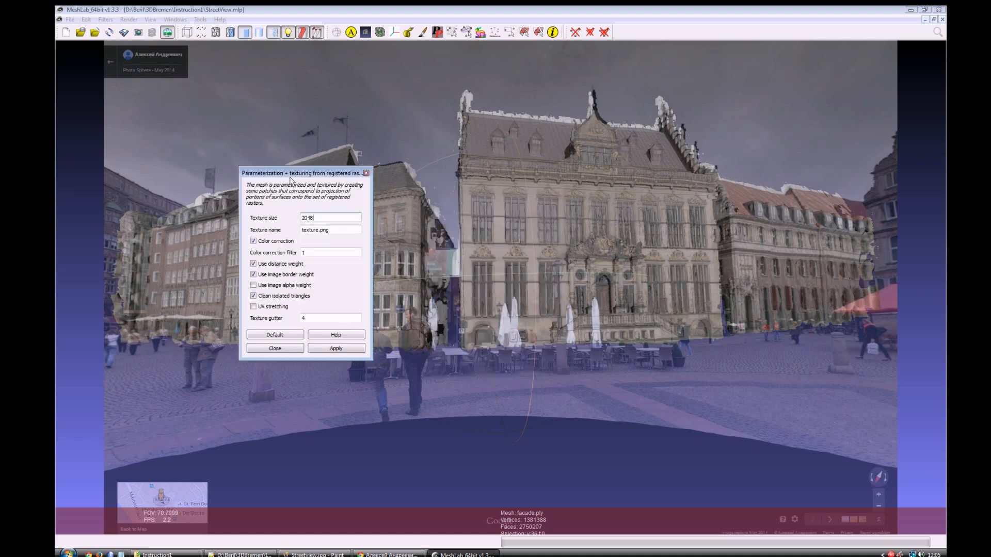
{"action": "key", "text": "Tab"}
{"action": "left_click", "coordinate": [339, 352]}
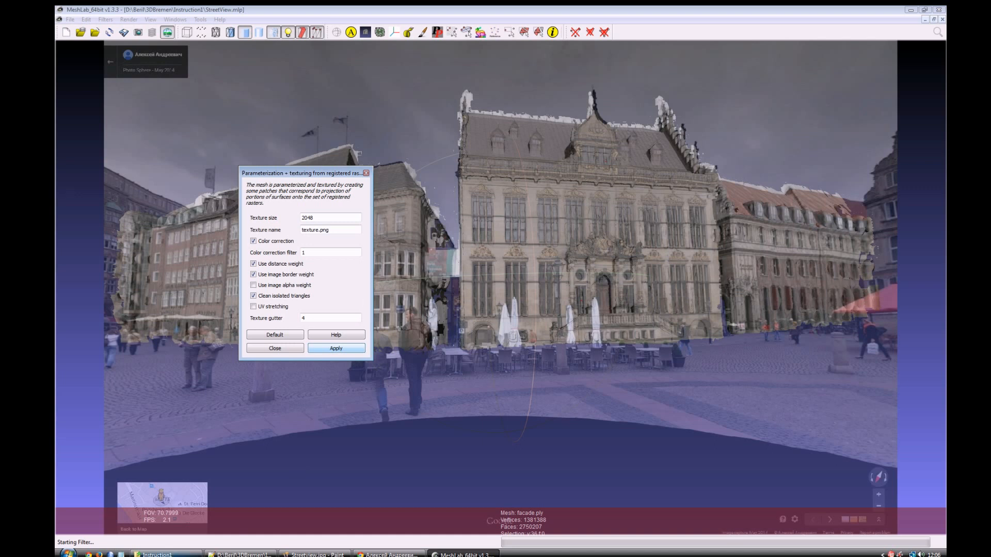
Step: Open texture.png from the Instruction1 folder in Windows Photo Gallery, inspect the texture image and close the viewer
{"action": "left_click", "coordinate": [165, 554]}
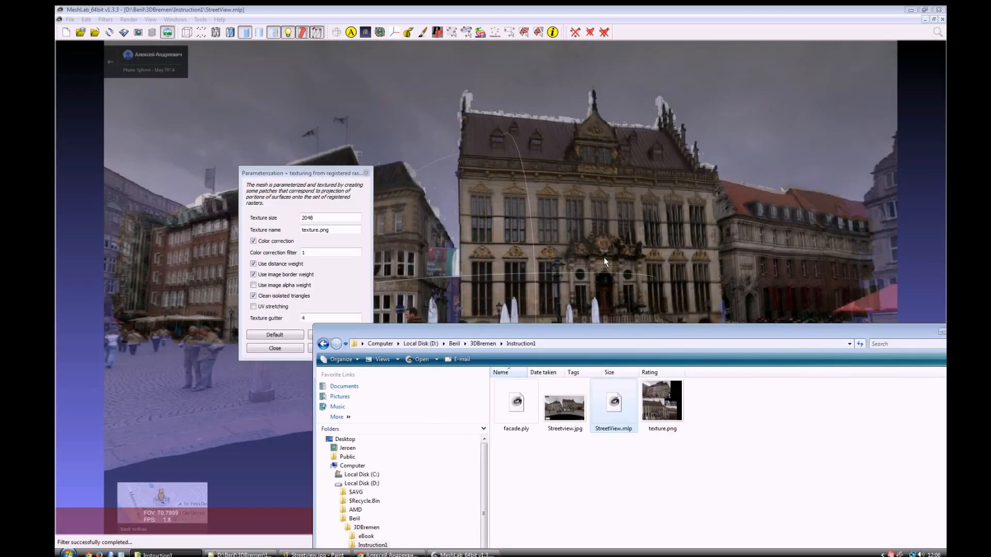
{"action": "left_click", "coordinate": [670, 409]}
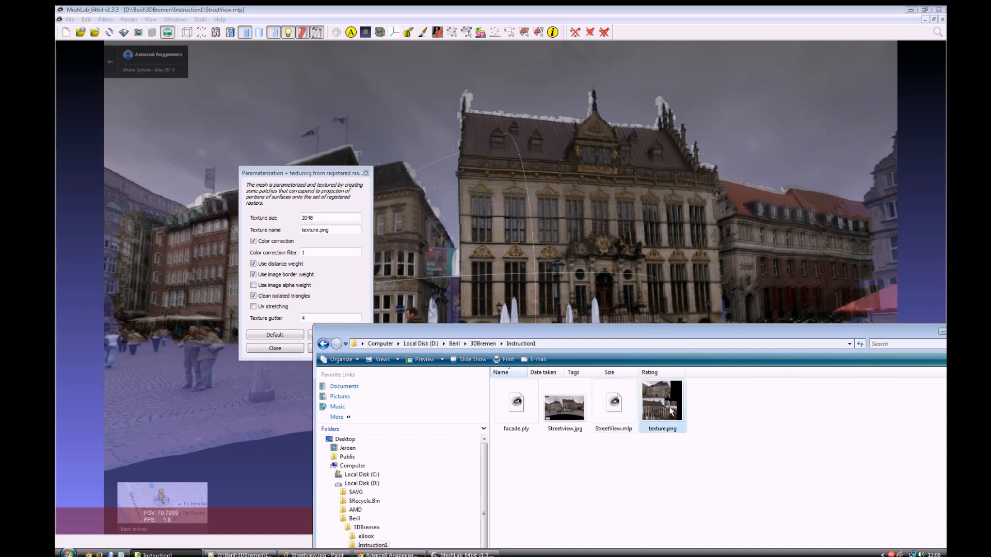
{"action": "right_click", "coordinate": [670, 410]}
{"action": "mouse_move", "coordinate": [767, 318]}
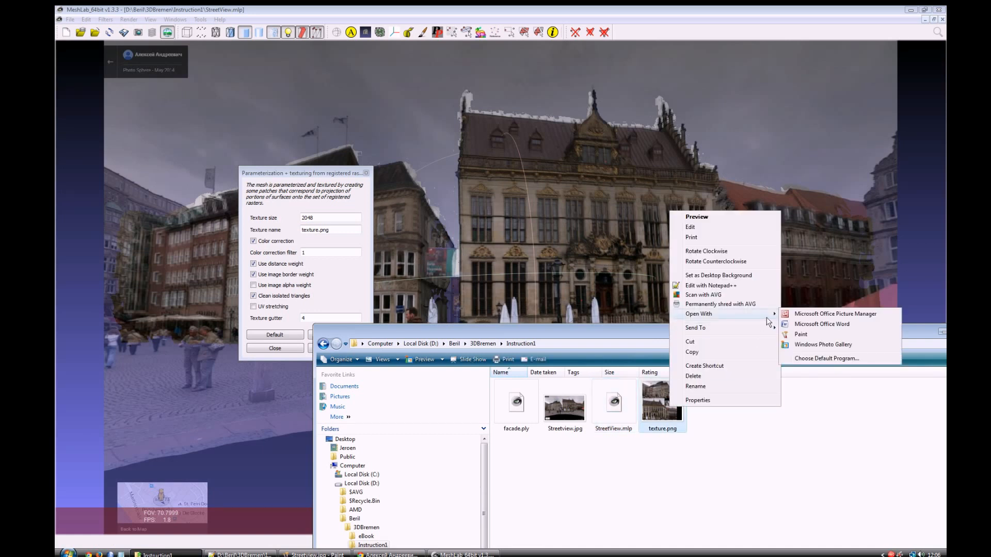
{"action": "left_click", "coordinate": [823, 344]}
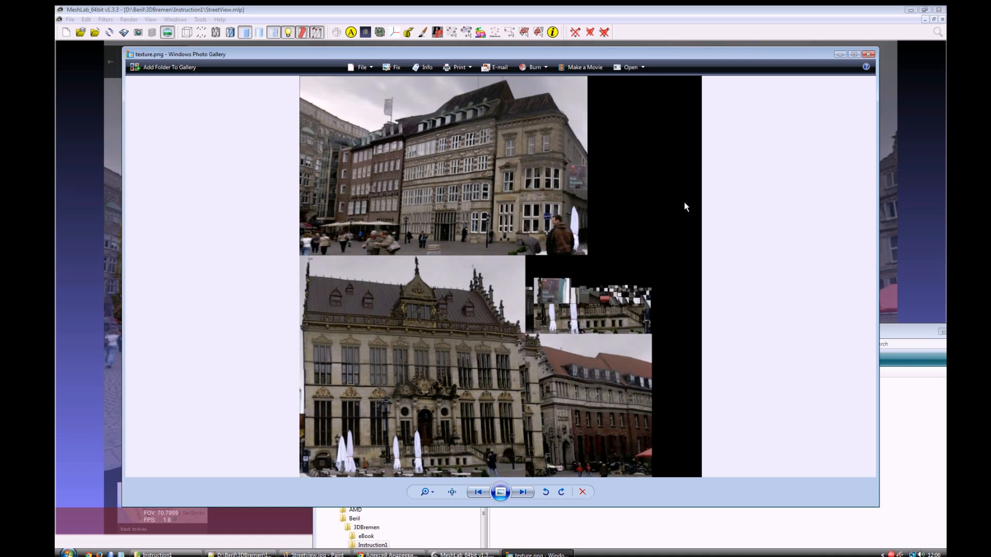
{"action": "left_click", "coordinate": [869, 55]}
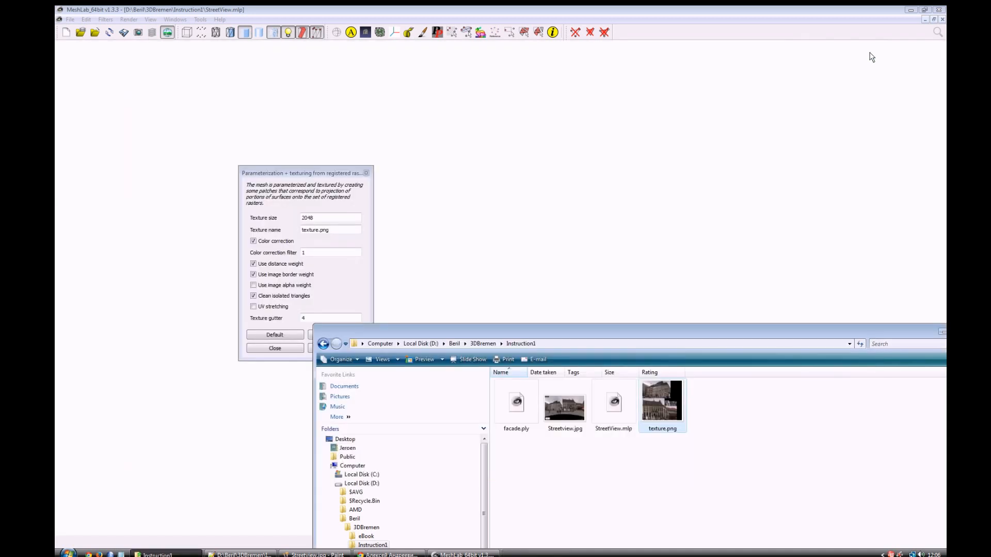
Step: Return to MeshLab, close the texturing filter dialog and hide the raster to view the textured facade on its own
{"action": "left_click", "coordinate": [476, 8]}
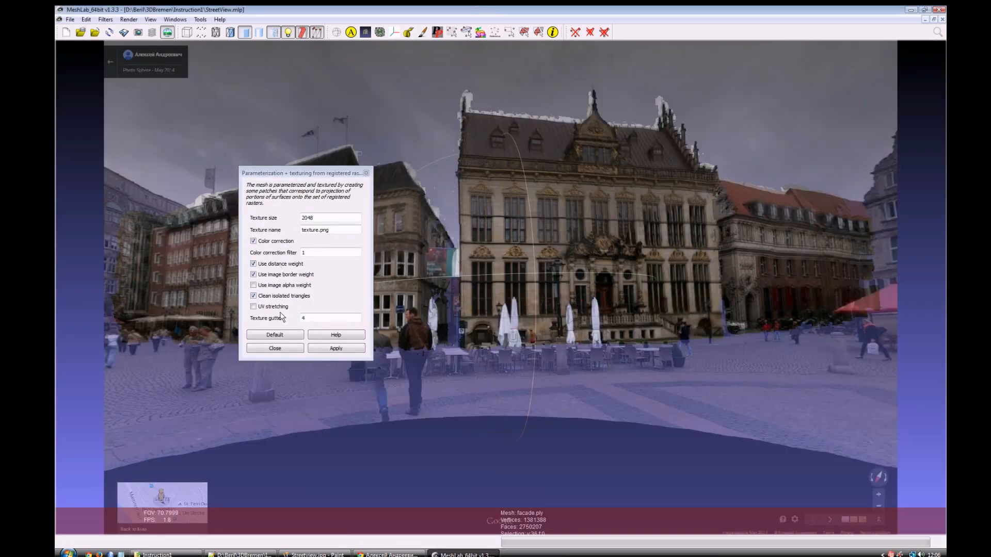
{"action": "left_click", "coordinate": [275, 348]}
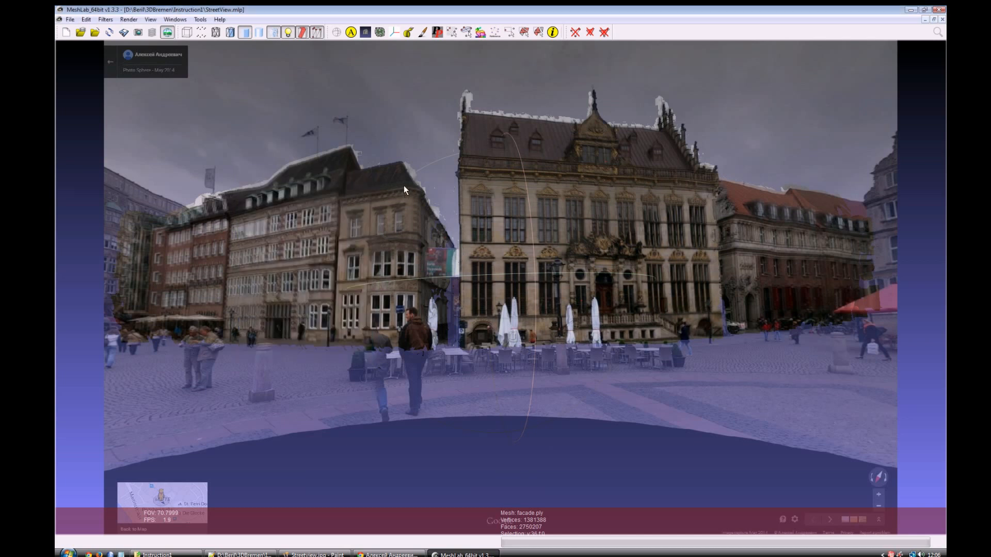
{"action": "left_click", "coordinate": [165, 32]}
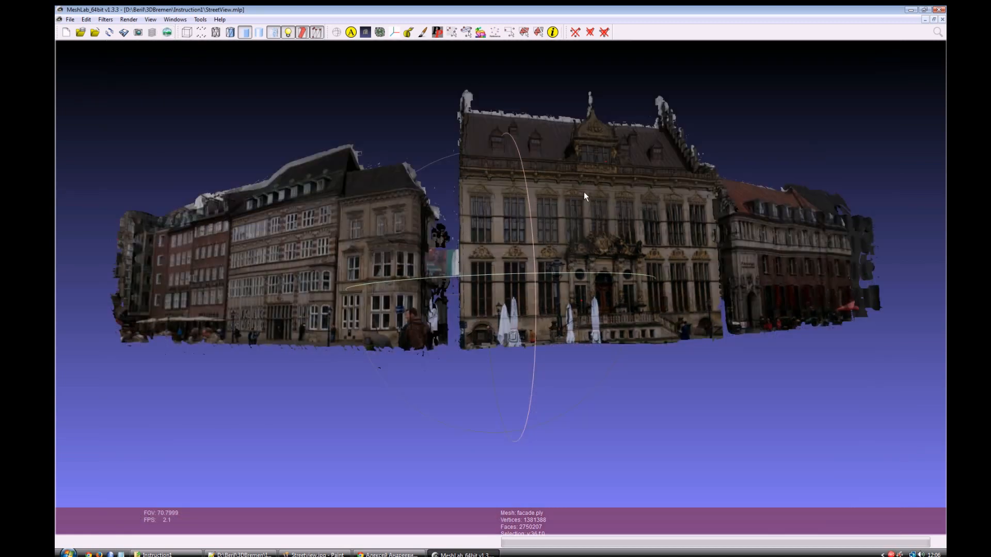
{"action": "left_click_drag", "start_coordinate": [531, 194], "coordinate": [557, 263]}
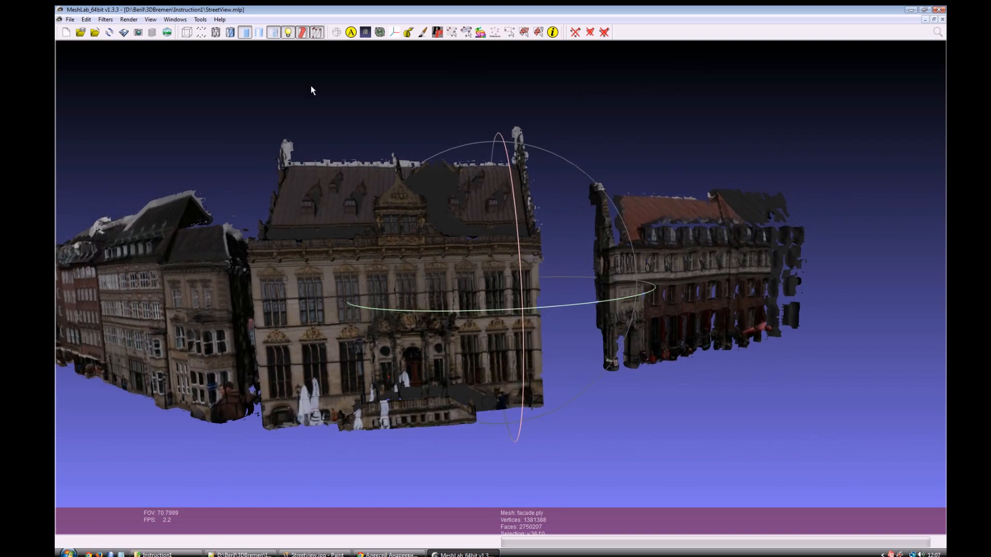
Step: Switch the texture display off and on to compare the textured central building with its bare mesh
{"action": "left_click", "coordinate": [273, 33]}
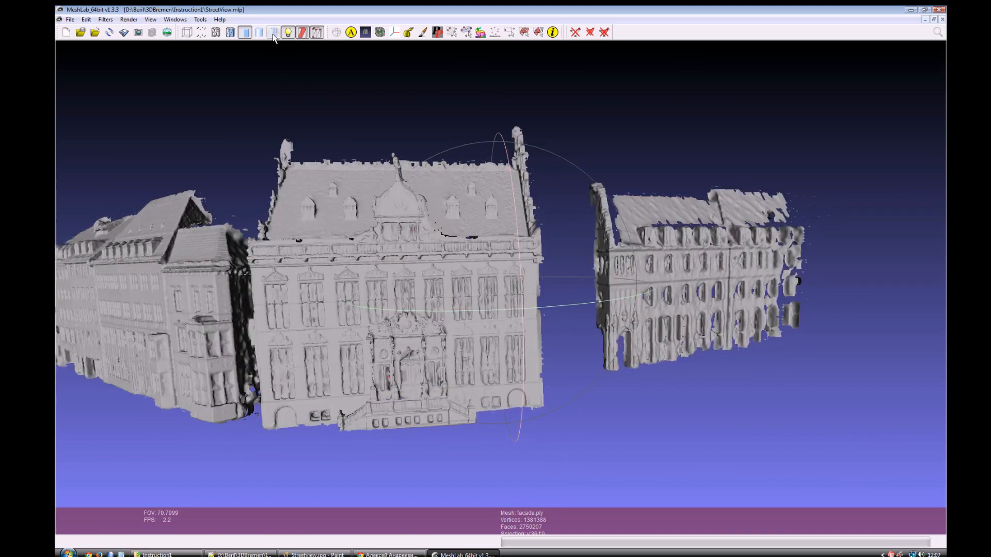
{"action": "left_click", "coordinate": [273, 33]}
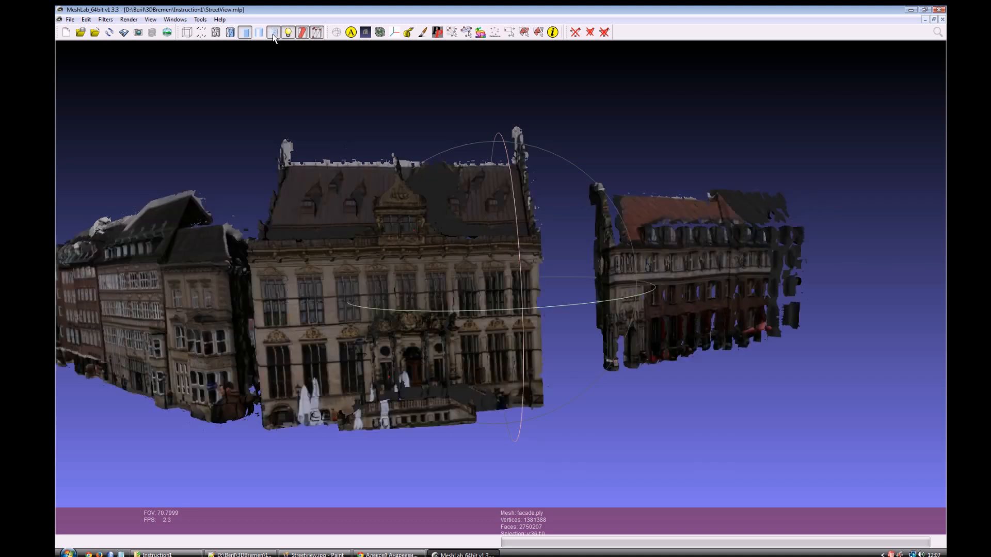
{"action": "left_click", "coordinate": [272, 33]}
{"action": "left_click", "coordinate": [273, 33]}
{"action": "left_click", "coordinate": [273, 33]}
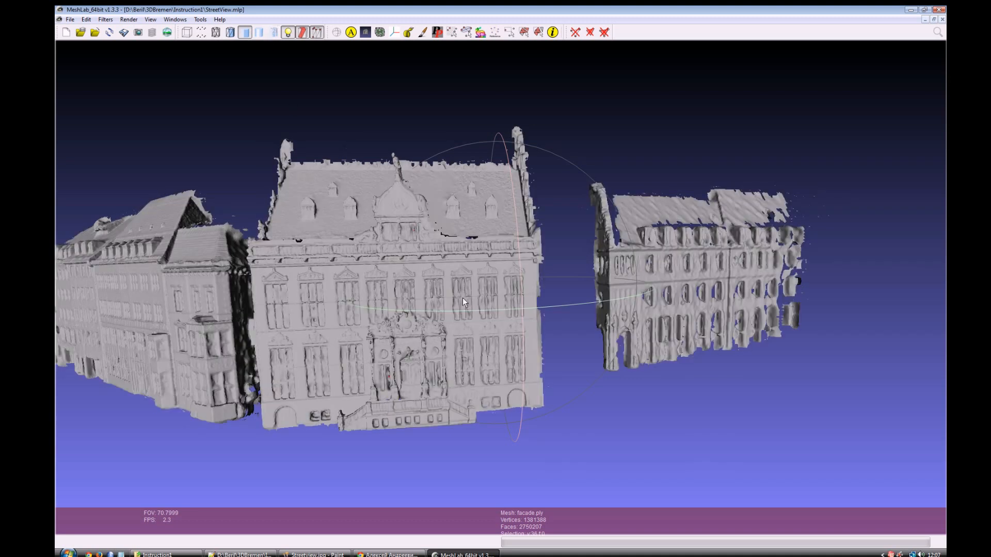
Step: Examine the corner building beside the central facade up close, alternating between textured and untextured display
{"action": "left_click_drag", "start_coordinate": [511, 275], "coordinate": [403, 287]}
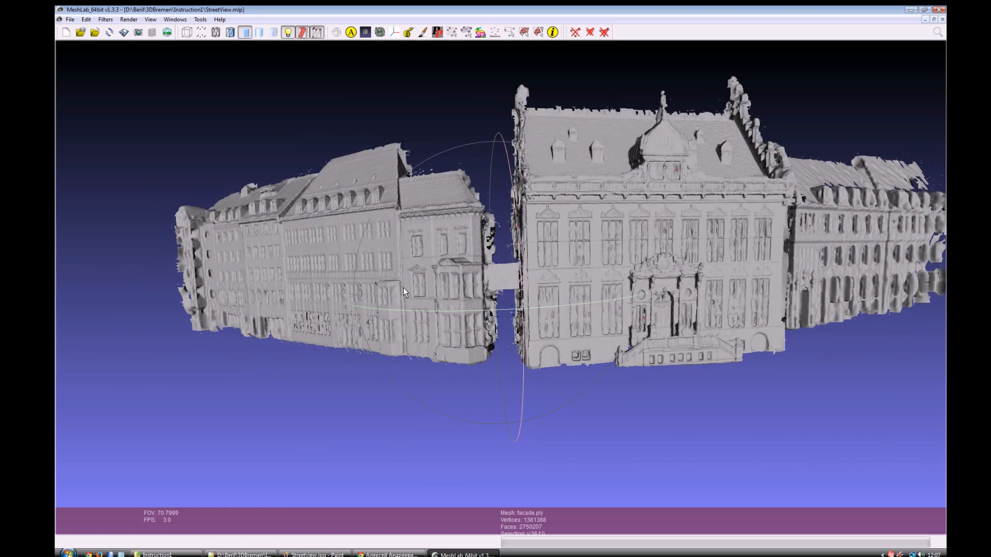
{"action": "scroll", "coordinate": [403, 287], "scroll_direction": "up", "scroll_amount": 4}
{"action": "left_click_drag", "start_coordinate": [462, 298], "coordinate": [506, 321]}
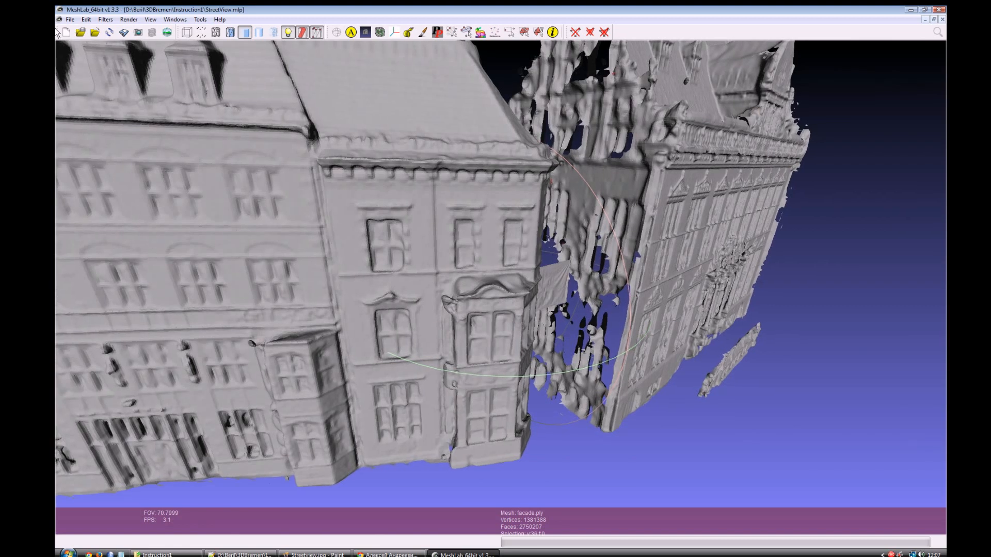
{"action": "left_click", "coordinate": [273, 33]}
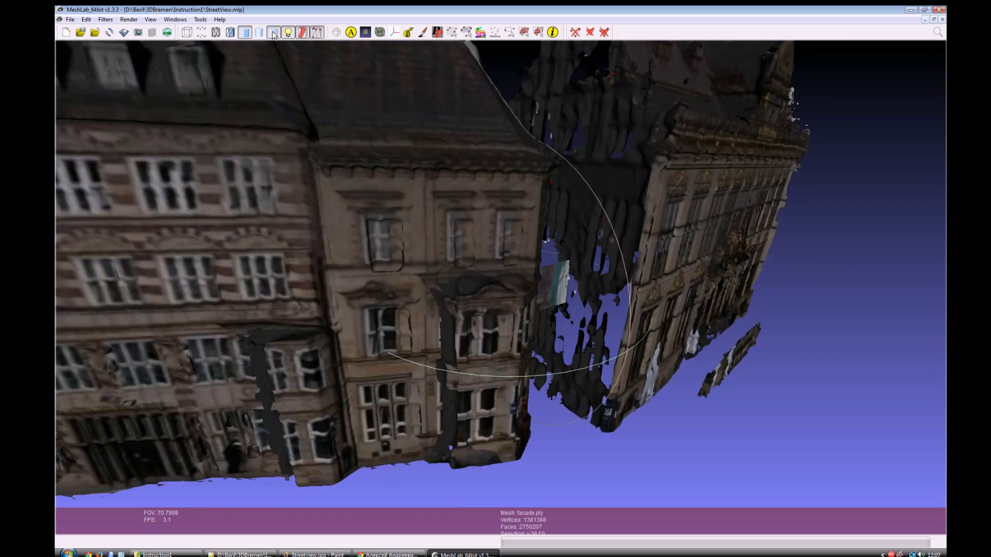
{"action": "left_click", "coordinate": [273, 33]}
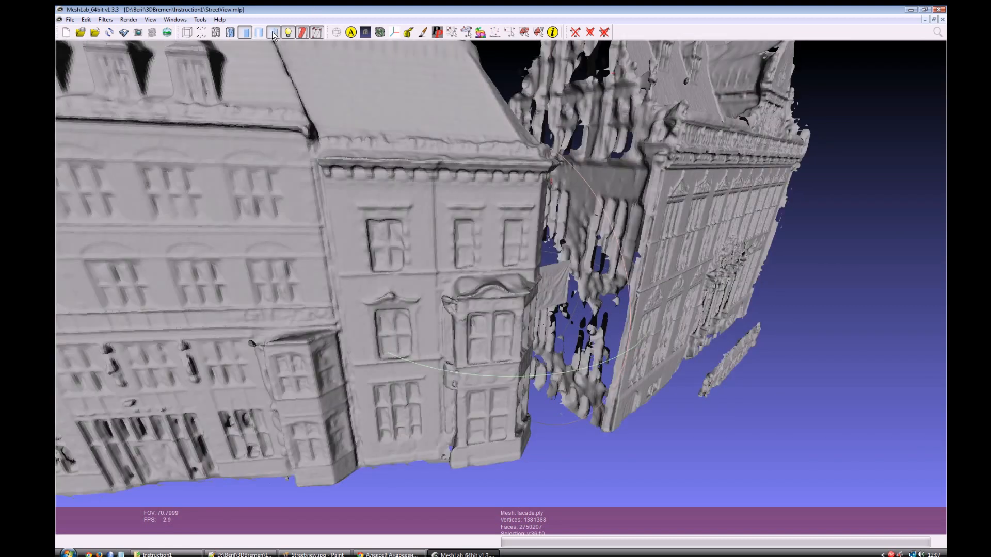
{"action": "left_click", "coordinate": [274, 33]}
{"action": "left_click", "coordinate": [273, 33]}
{"action": "left_click", "coordinate": [273, 32]}
{"action": "left_click", "coordinate": [273, 32]}
{"action": "left_click", "coordinate": [276, 32]}
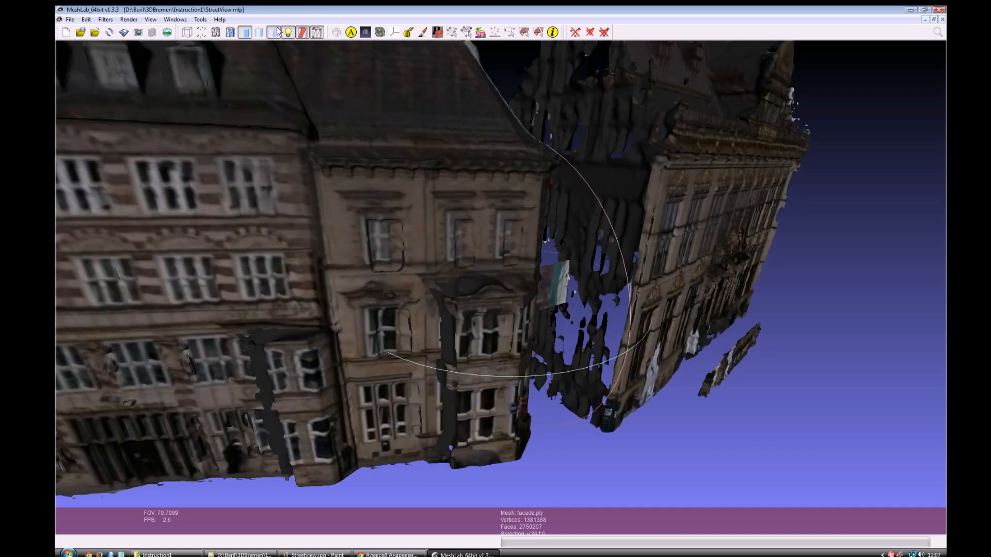
{"action": "left_click", "coordinate": [276, 32]}
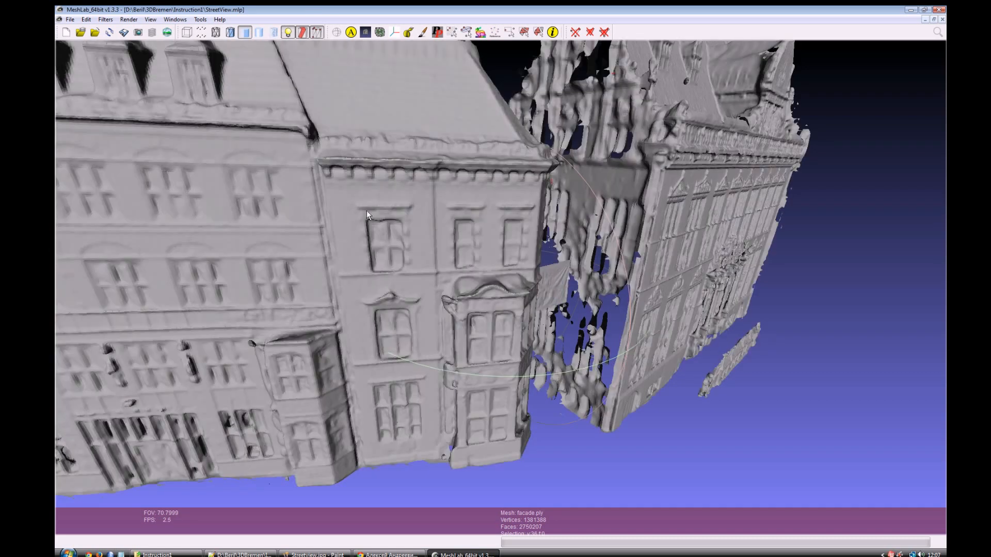
{"action": "left_click", "coordinate": [274, 33]}
{"action": "left_click", "coordinate": [274, 33]}
Step: Turn the texture display back on and examine the textured facades up close and from several angles
{"action": "mouse_move", "coordinate": [521, 252]}
{"action": "left_mouse_down"}
{"action": "mouse_move", "coordinate": [466, 230]}
{"action": "mouse_move", "coordinate": [299, 57]}
{"action": "left_mouse_up"}
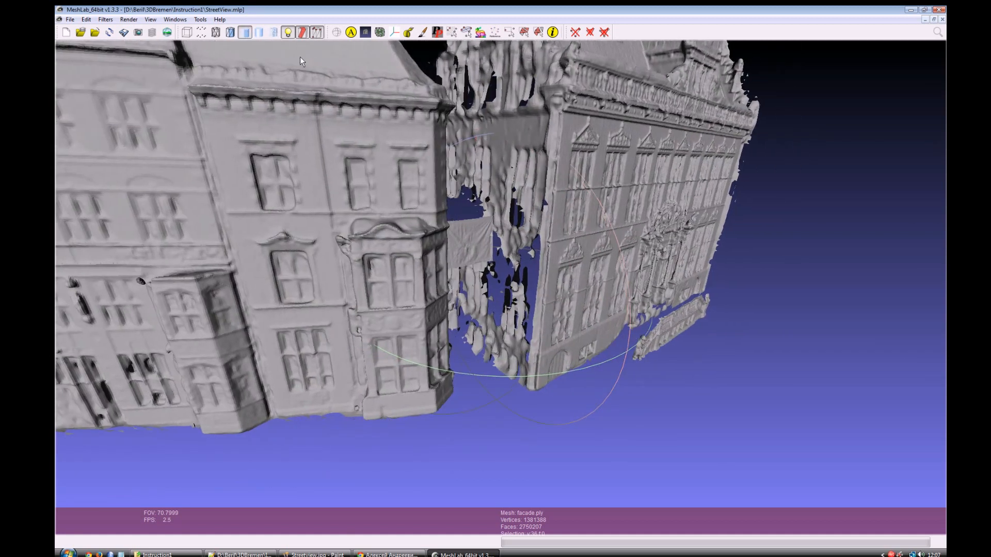
{"action": "left_click", "coordinate": [270, 33]}
{"action": "left_click_drag", "start_coordinate": [627, 236], "coordinate": [602, 306]}
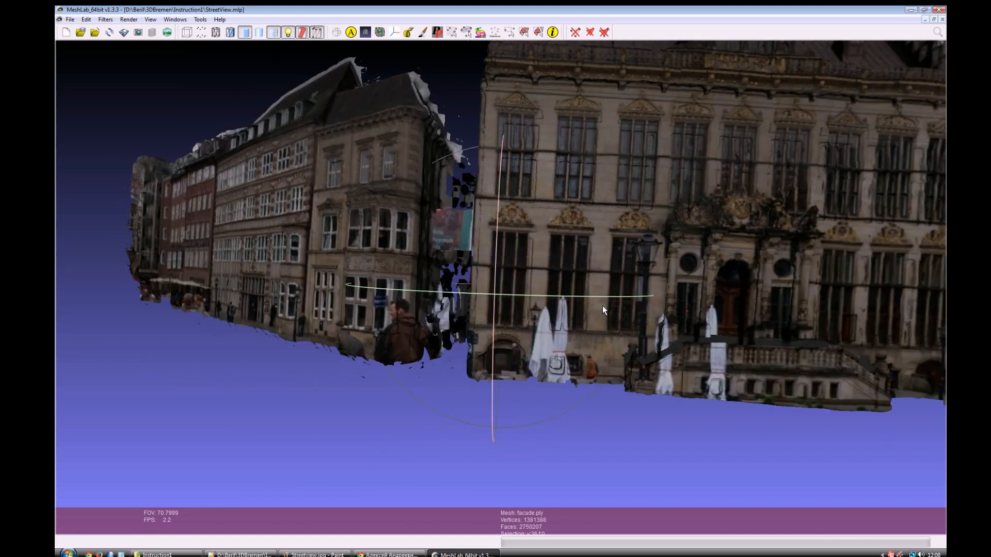
{"action": "scroll", "coordinate": [602, 305], "scroll_direction": "up", "scroll_amount": 3}
{"action": "scroll", "coordinate": [605, 304], "scroll_direction": "up", "scroll_amount": 2}
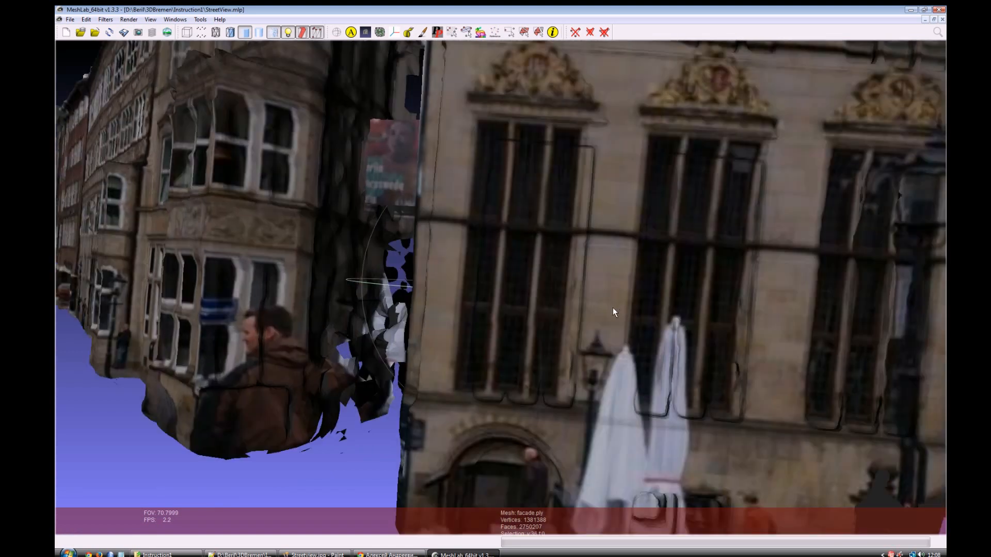
{"action": "scroll", "coordinate": [612, 307], "scroll_direction": "down", "scroll_amount": 6}
{"action": "scroll", "coordinate": [621, 264], "scroll_direction": "down", "scroll_amount": 2}
{"action": "left_click_drag", "start_coordinate": [581, 233], "coordinate": [397, 241]}
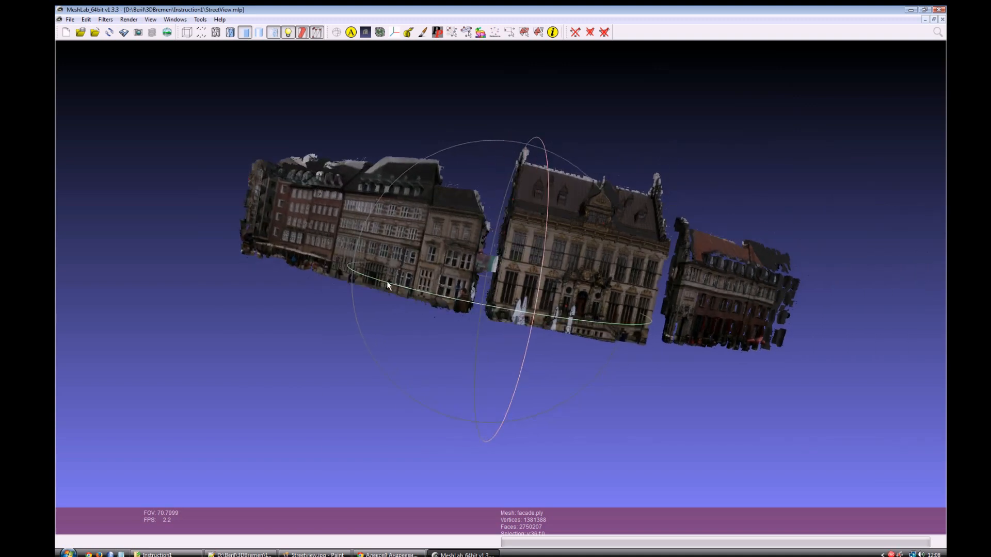
{"action": "left_click_drag", "start_coordinate": [387, 282], "coordinate": [397, 322]}
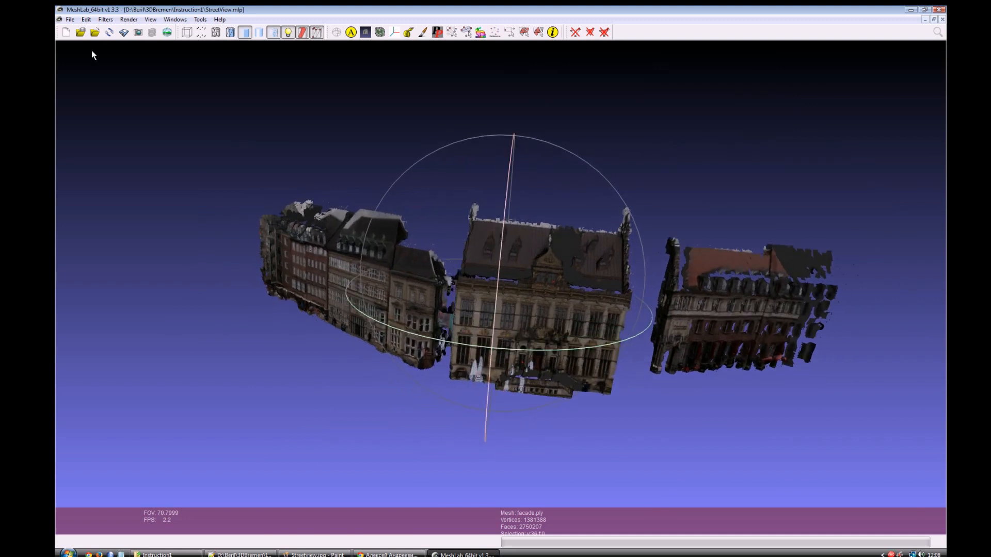
Step: Export the textured mesh as Streetview.ply in the Instruction1 folder with vertex normals, wedge texture coordinates and binary encoding
{"action": "left_click", "coordinate": [70, 19]}
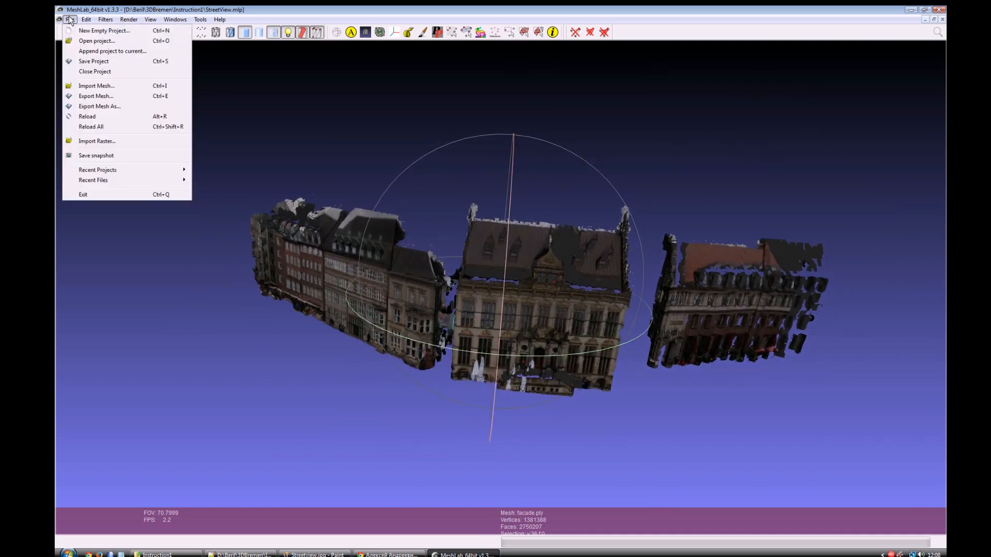
{"action": "left_click", "coordinate": [113, 106]}
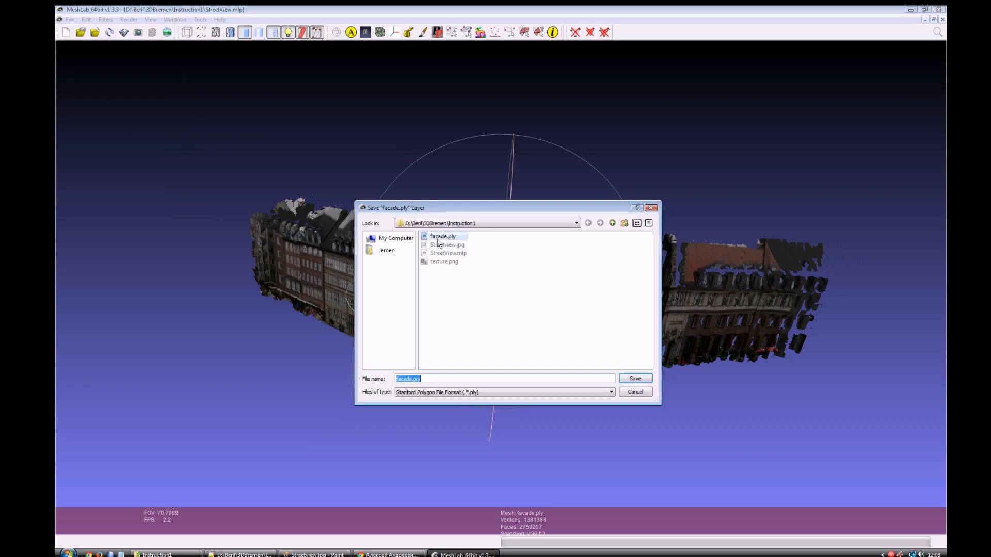
{"action": "left_click", "coordinate": [431, 392]}
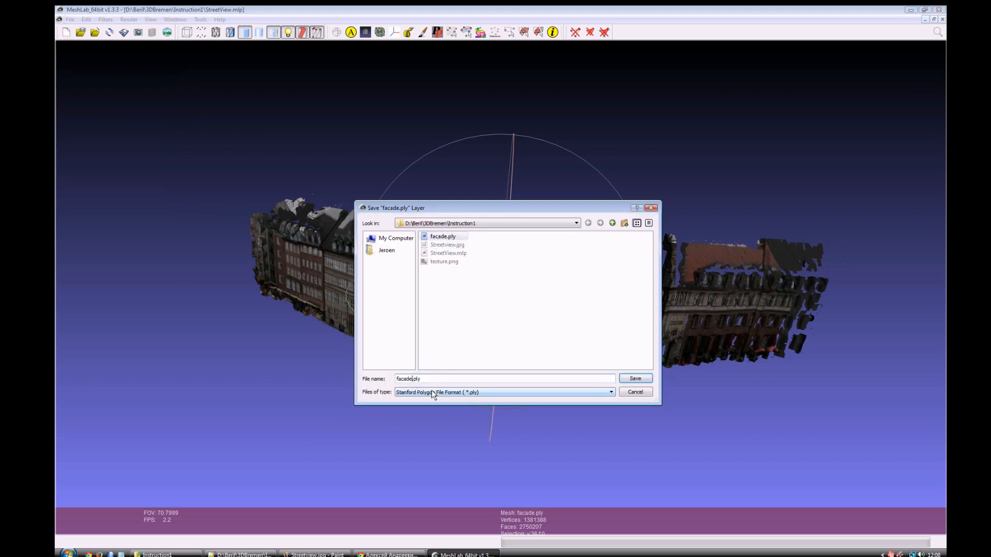
{"action": "key", "text": "shift+Home"}
{"action": "type", "text": "St"}
{"action": "left_click", "coordinate": [636, 380]}
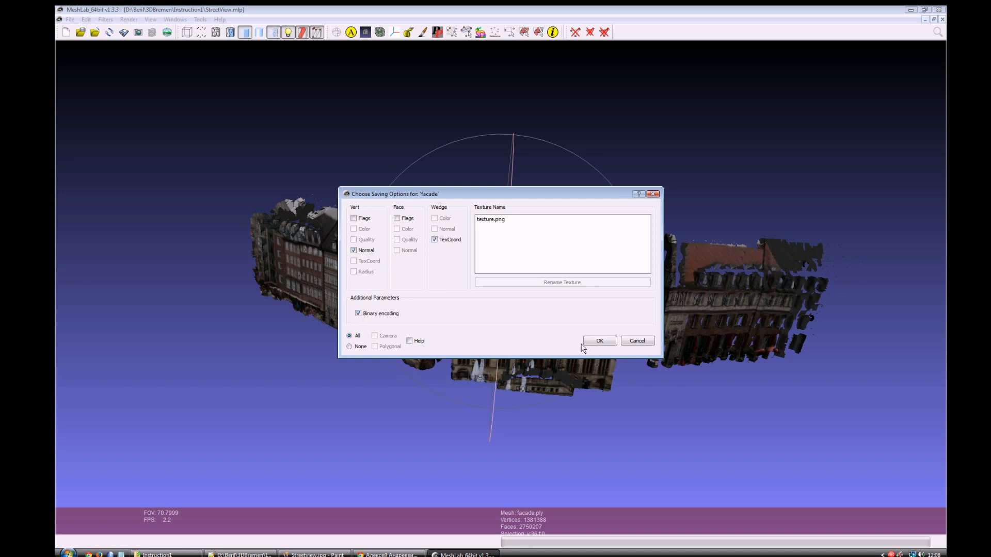
{"action": "left_click", "coordinate": [602, 342]}
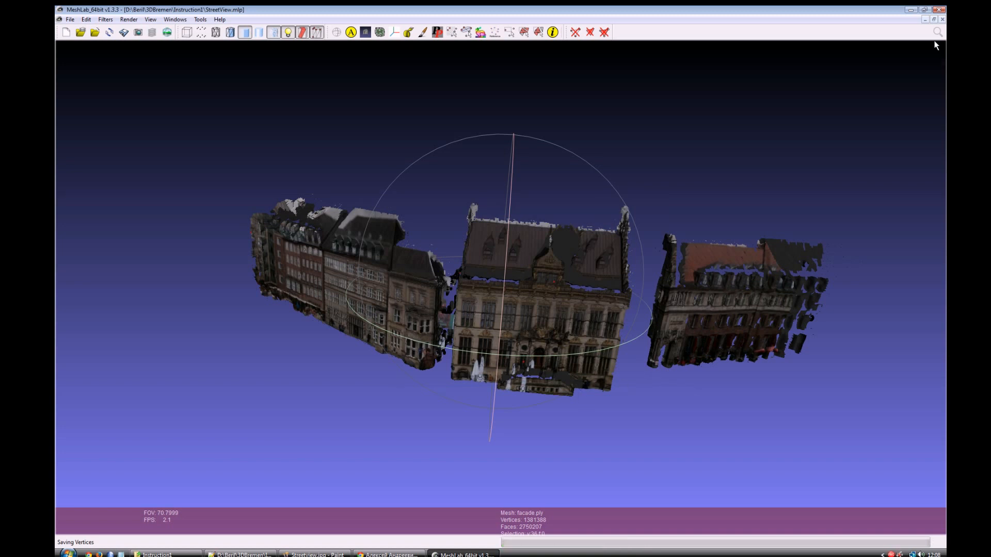
Step: Close MeshLab and check the Instruction1 folder for the exported Streetview.ply and its texture.png
{"action": "left_click", "coordinate": [938, 10]}
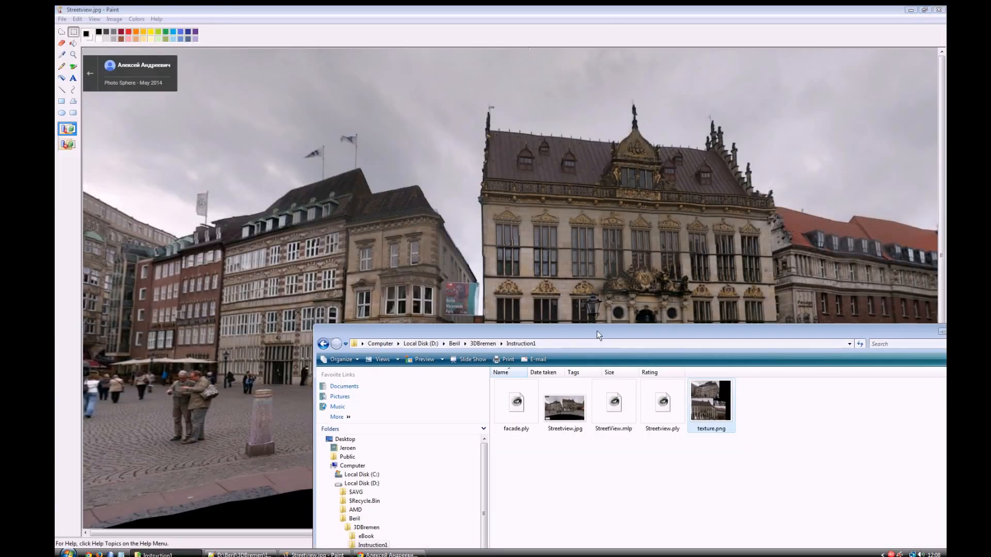
{"action": "left_click_drag", "start_coordinate": [596, 331], "coordinate": [404, 166]}
{"action": "left_click", "coordinate": [547, 295]}
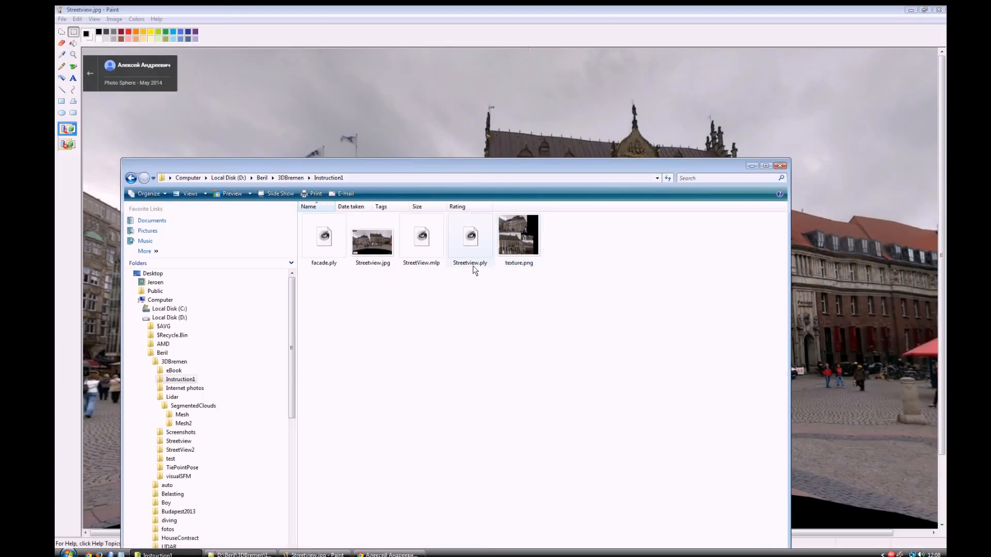
{"action": "left_click", "coordinate": [470, 237]}
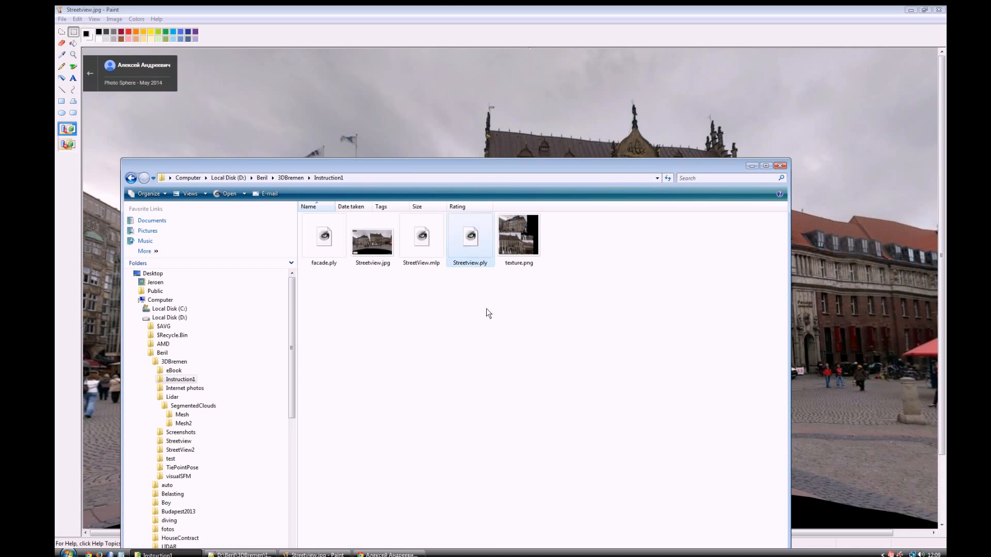
{"action": "left_click", "coordinate": [522, 235]}
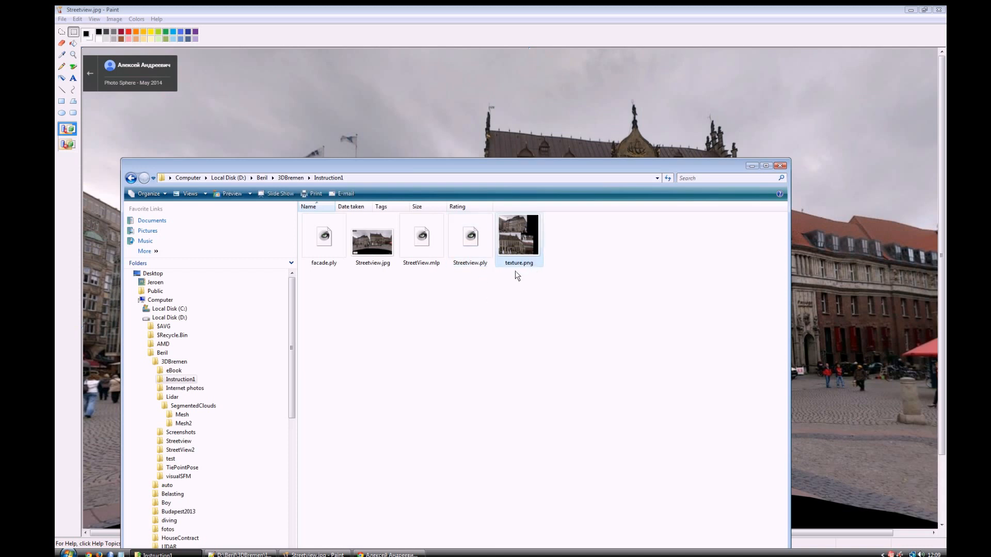
Step: Open the exported Streetview.ply from the Instruction1 folder in MeshLab
{"action": "left_click", "coordinate": [481, 253]}
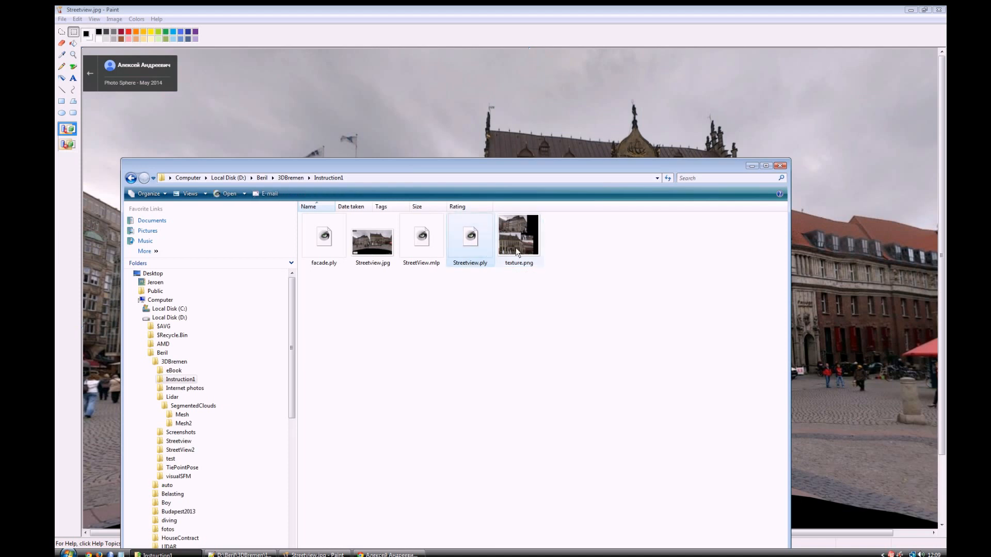
{"action": "left_click", "coordinate": [480, 247], "text": "ctrl"}
{"action": "left_click", "coordinate": [564, 256]}
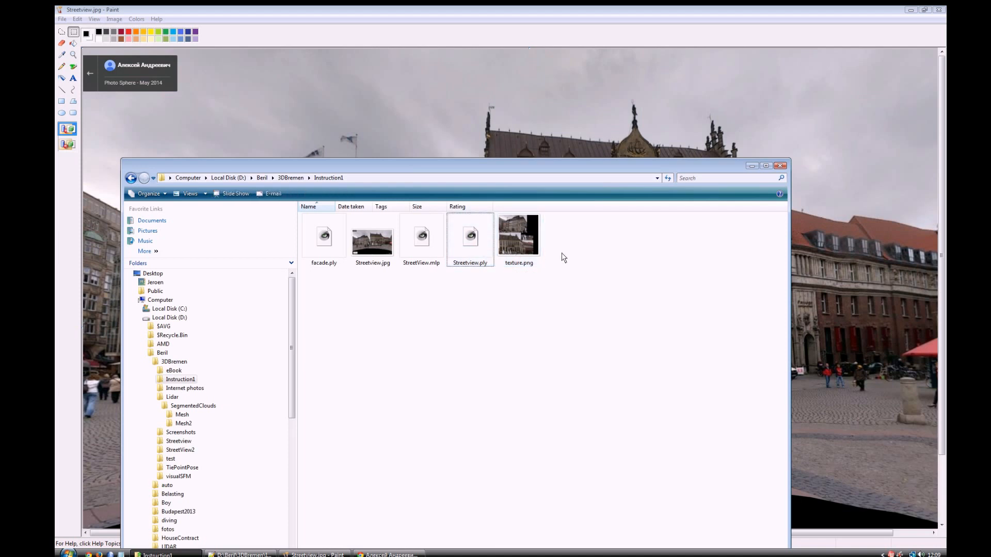
{"action": "left_click", "coordinate": [481, 255]}
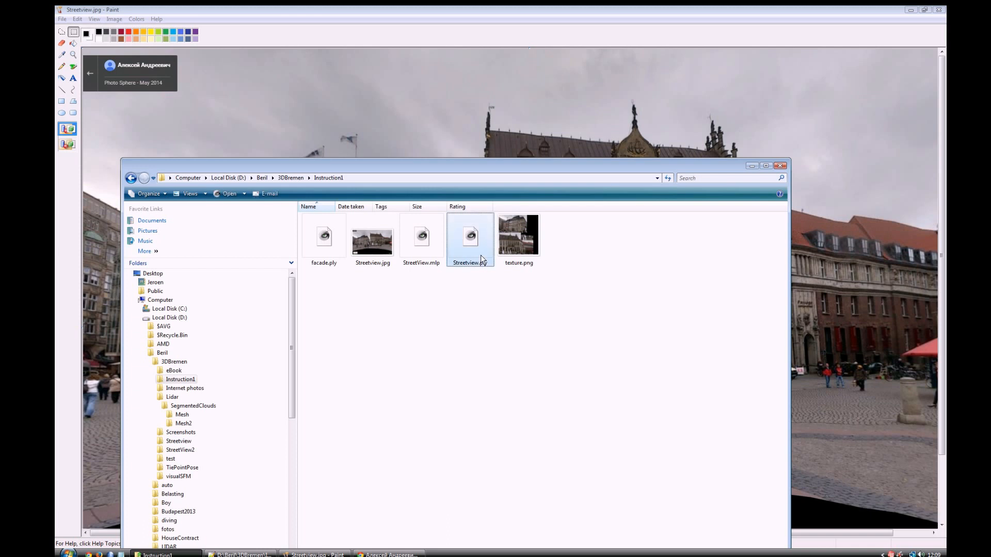
{"action": "double_click", "coordinate": [481, 255]}
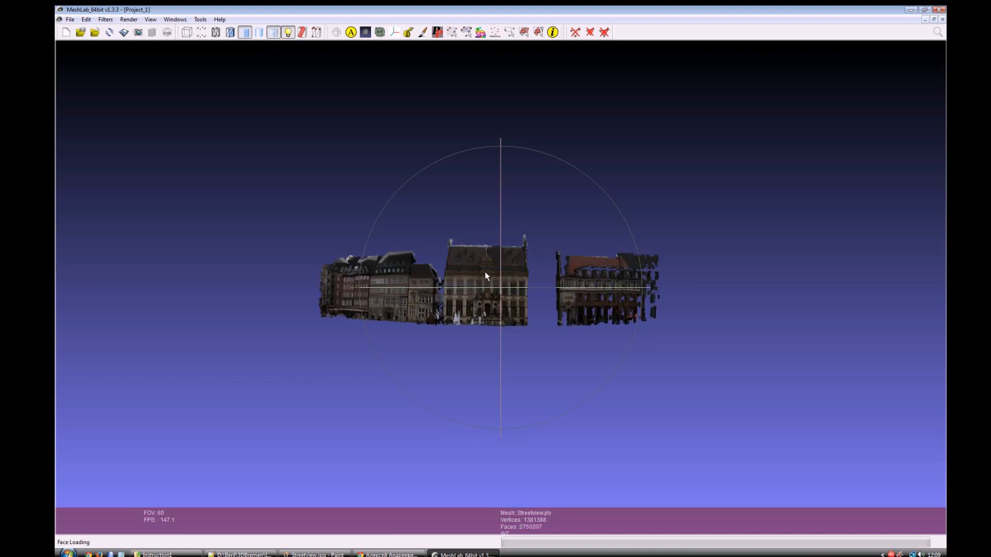
Step: Examine the reopened textured facades in MeshLab from several angles and distances, focusing on the central building
{"action": "left_click_drag", "start_coordinate": [484, 272], "coordinate": [507, 325]}
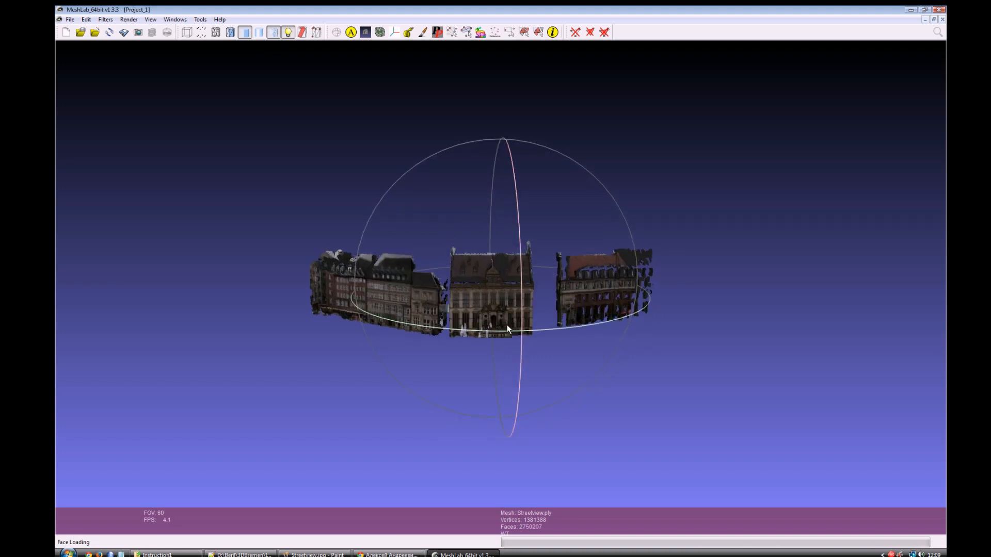
{"action": "scroll", "coordinate": [507, 325], "scroll_direction": "up", "scroll_amount": 2}
{"action": "scroll", "coordinate": [507, 324], "scroll_direction": "down", "scroll_amount": 6}
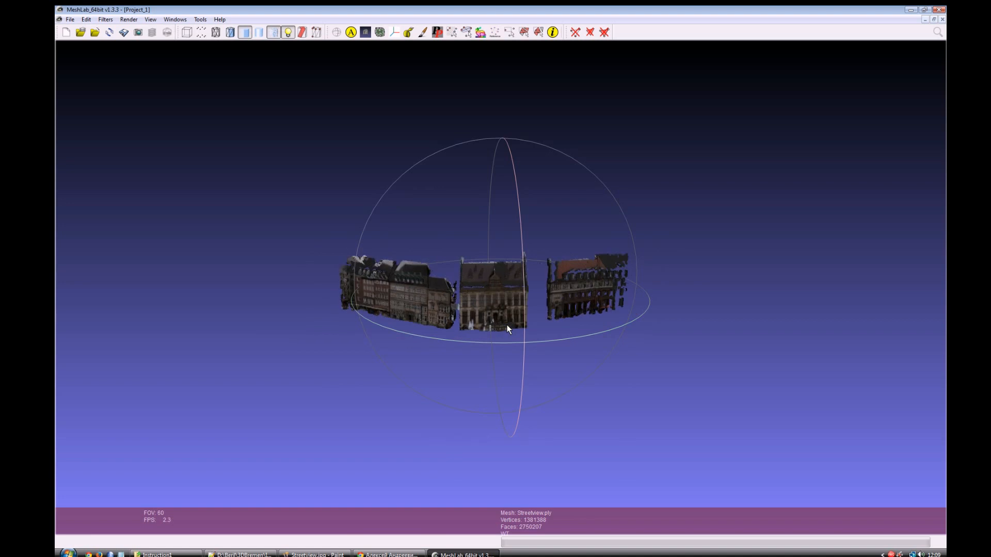
{"action": "scroll", "coordinate": [506, 324], "scroll_direction": "up", "scroll_amount": 2}
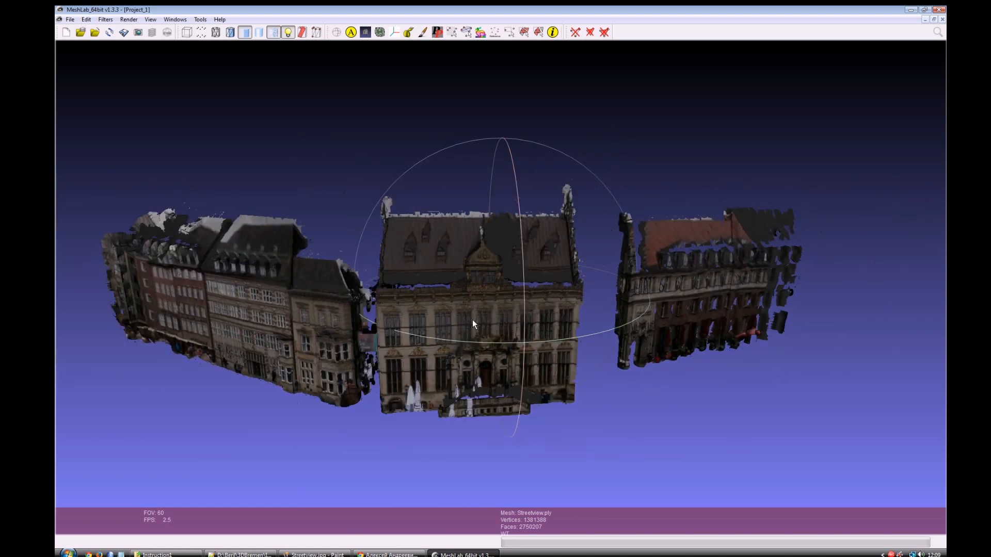
{"action": "left_click_drag", "start_coordinate": [470, 332], "coordinate": [534, 325]}
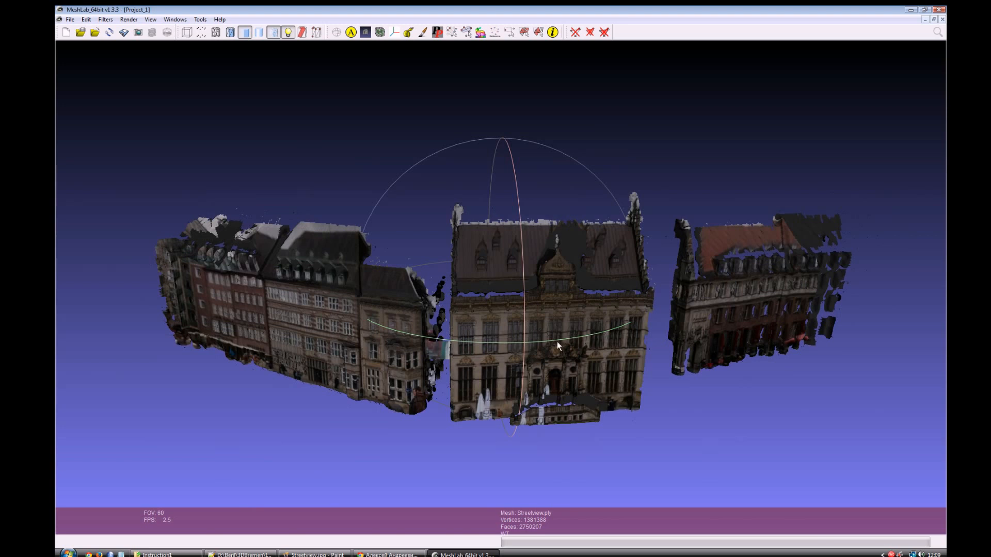
{"action": "scroll", "coordinate": [556, 341], "scroll_direction": "down", "scroll_amount": 2}
{"action": "scroll", "coordinate": [556, 342], "scroll_direction": "up", "scroll_amount": 2}
{"action": "left_click_drag", "start_coordinate": [565, 327], "coordinate": [530, 324]}
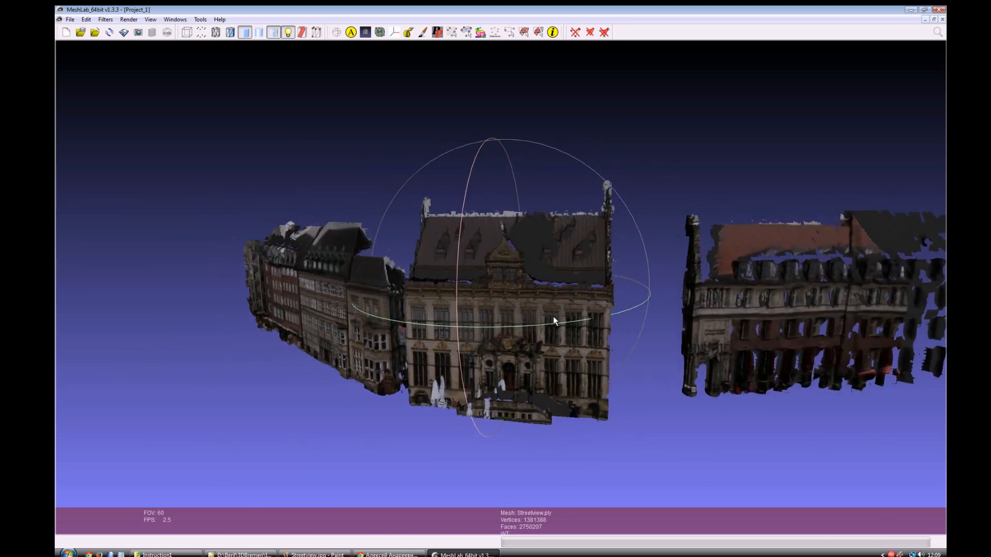